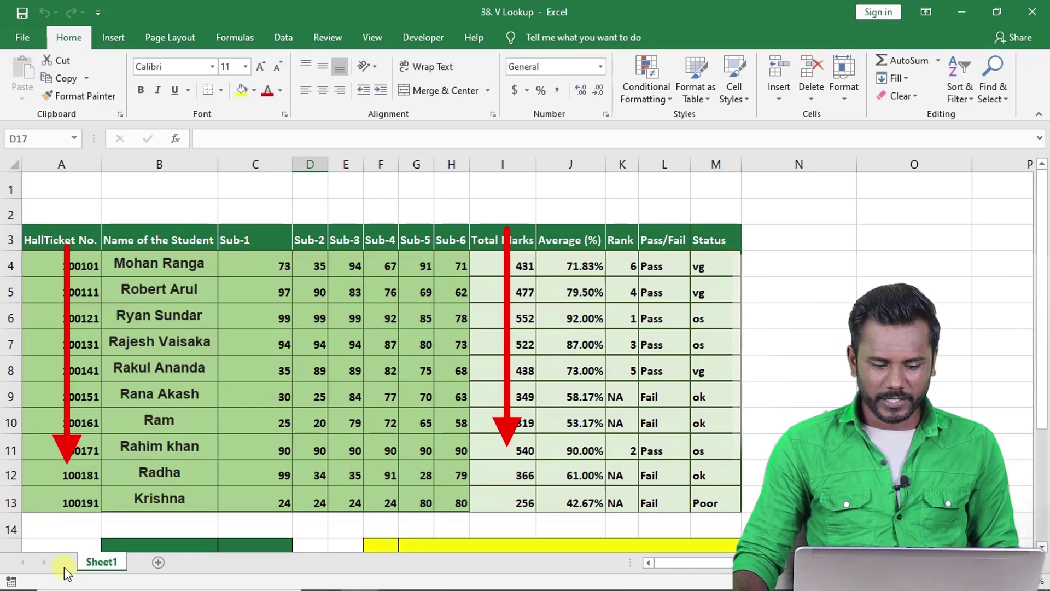
- Set the ribbon to Auto-hide so that more of the worksheet is shown
scroll(159, 424, down, 1)
scroll(196, 370, up, 1)
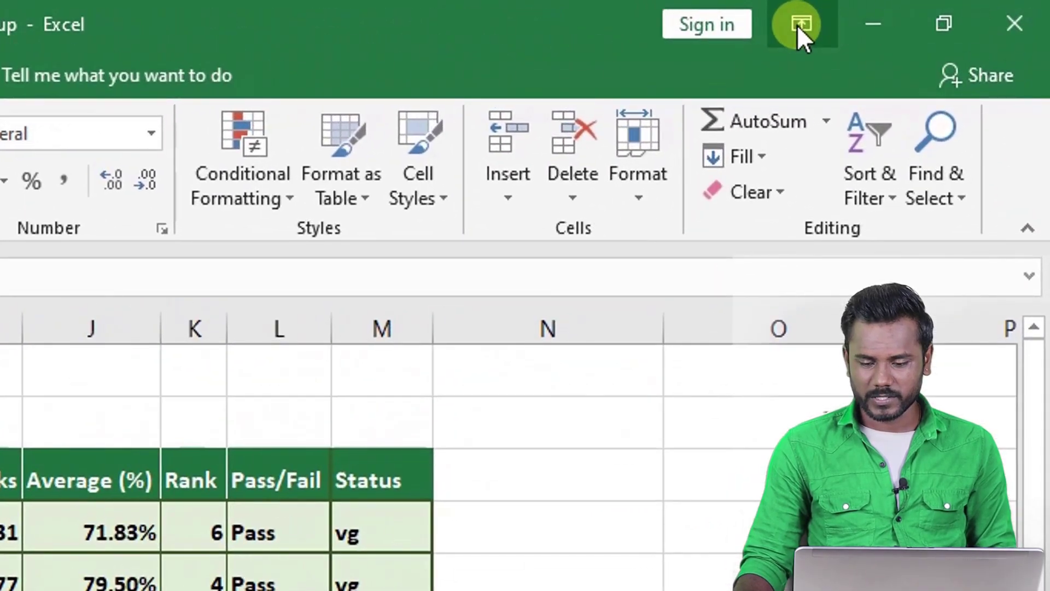
click(796, 25)
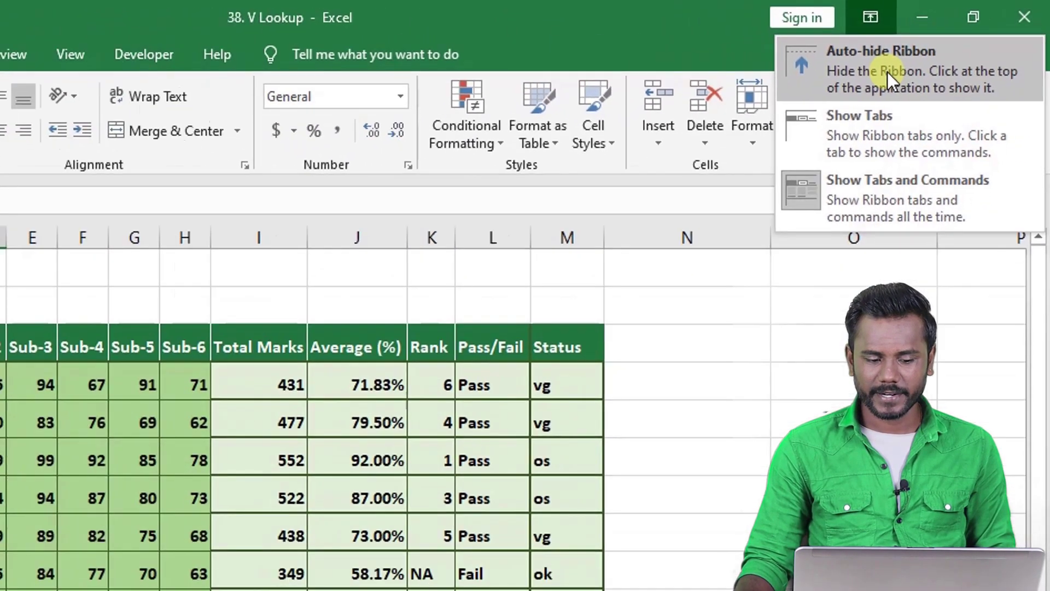
click(825, 99)
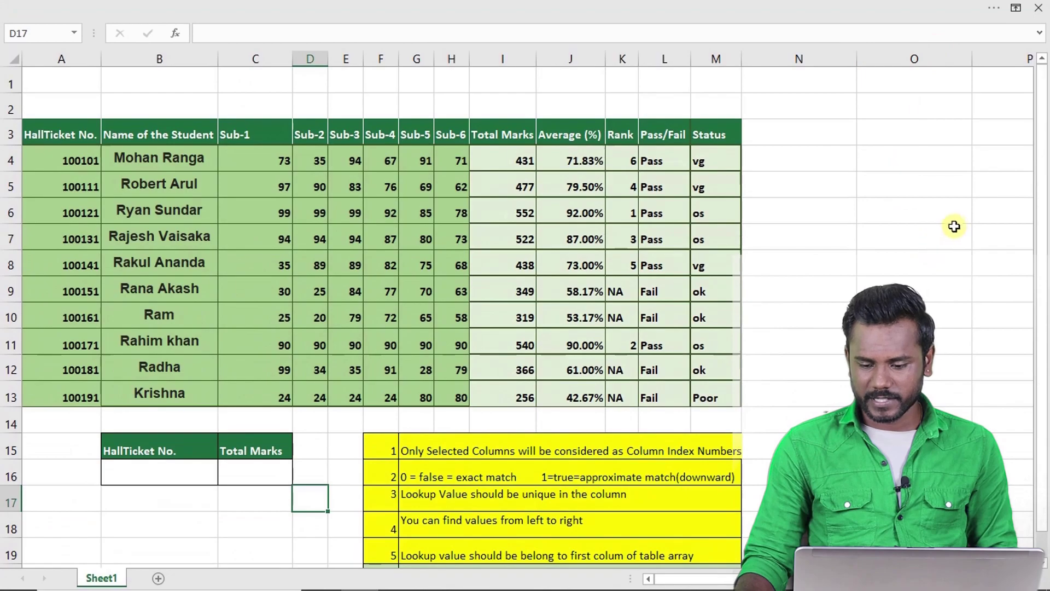
- Examine the HallTicket No. and Total Marks columns of the marks table alongside the lookup cell B16
scroll(1044, 563, down, 2)
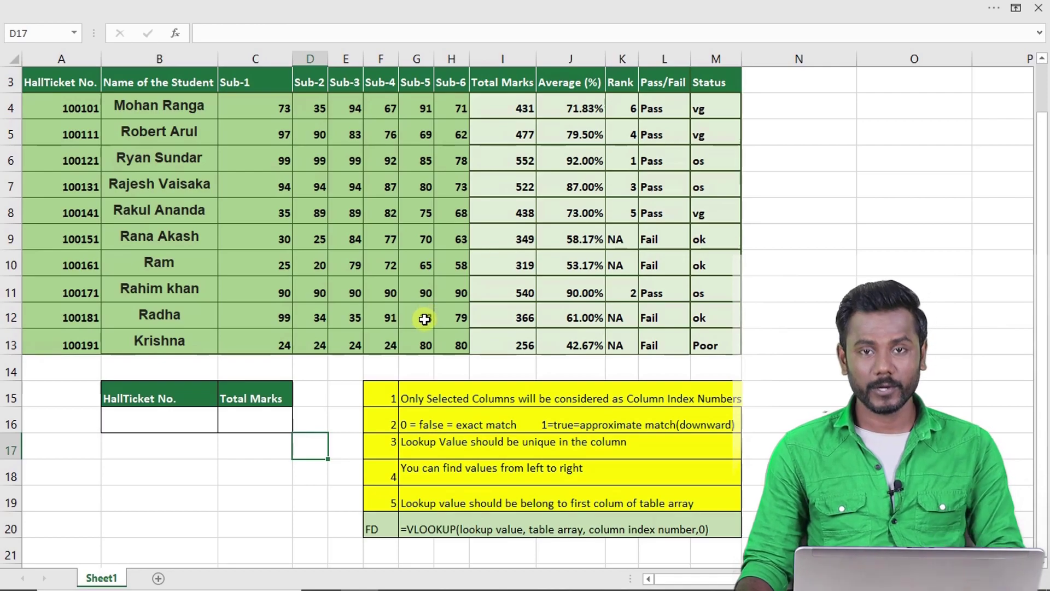
click(155, 413)
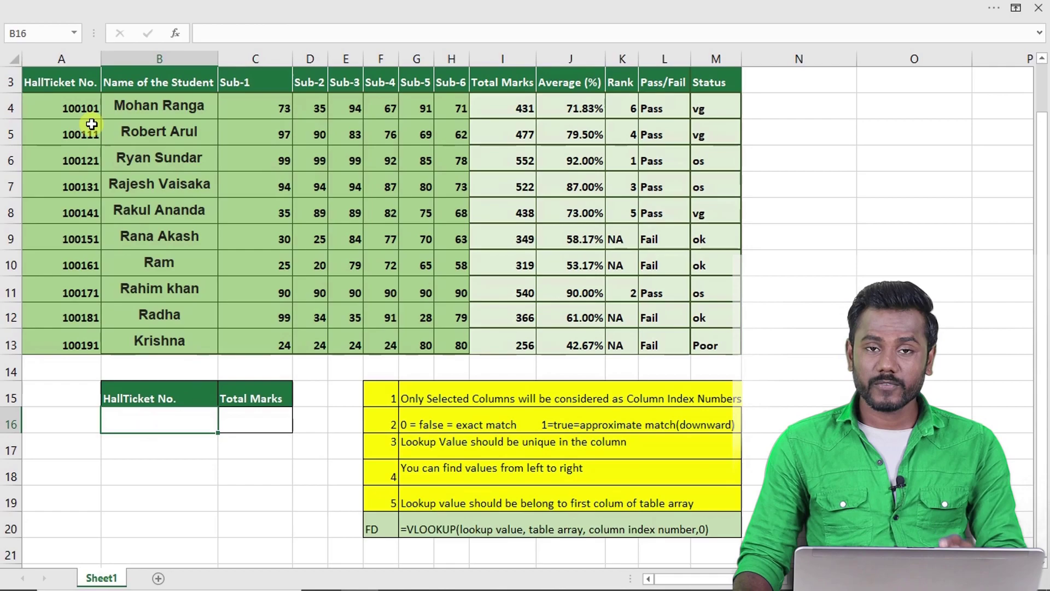
mouse_move(52, 80)
mouse_down()
mouse_move(33, 98)
mouse_move(18, 357)
mouse_up()
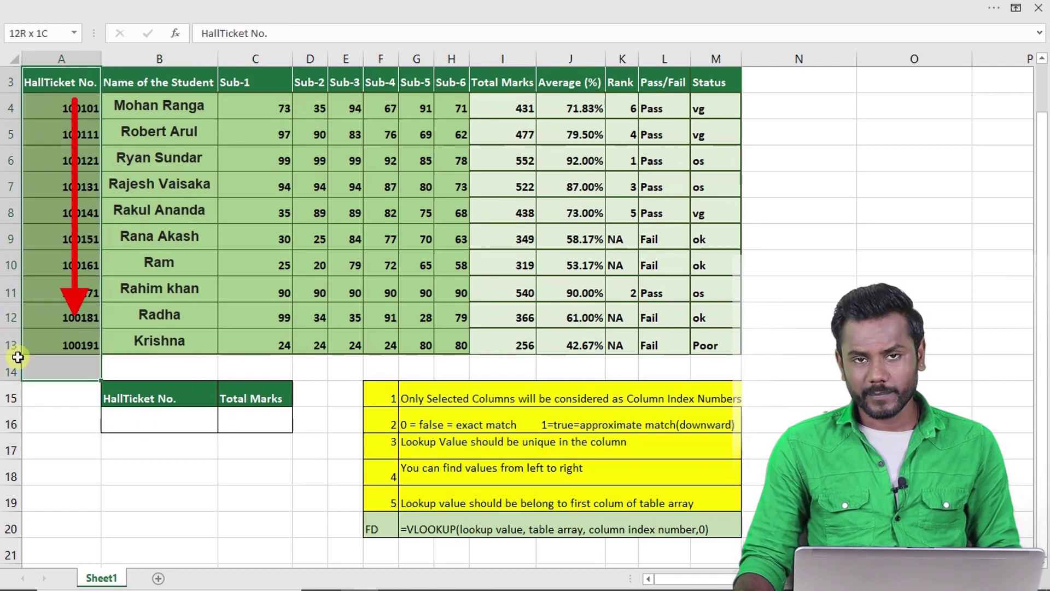
click(486, 94)
drag(485, 99, 489, 336)
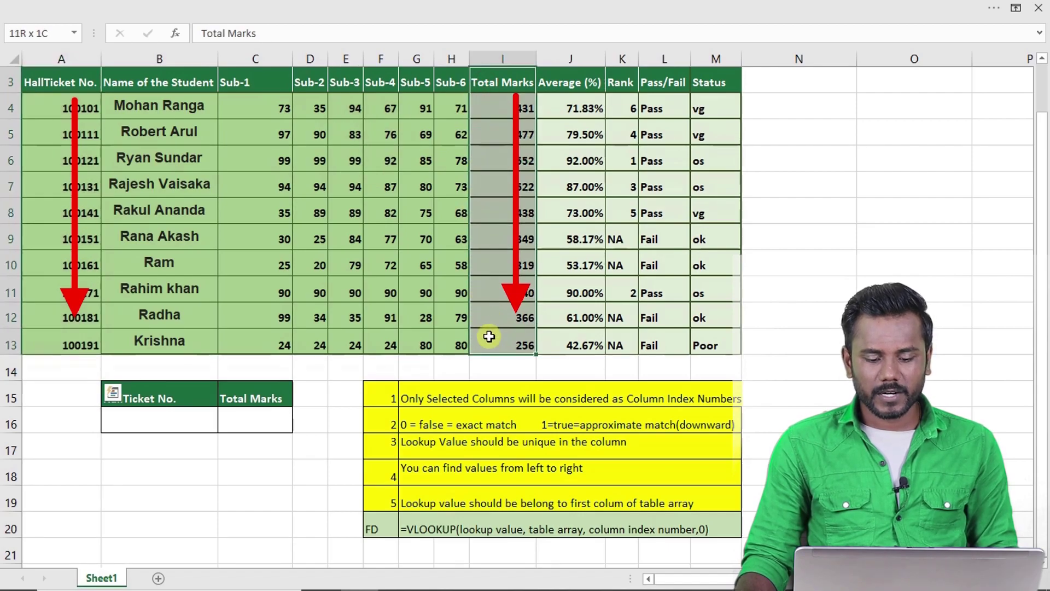
click(136, 423)
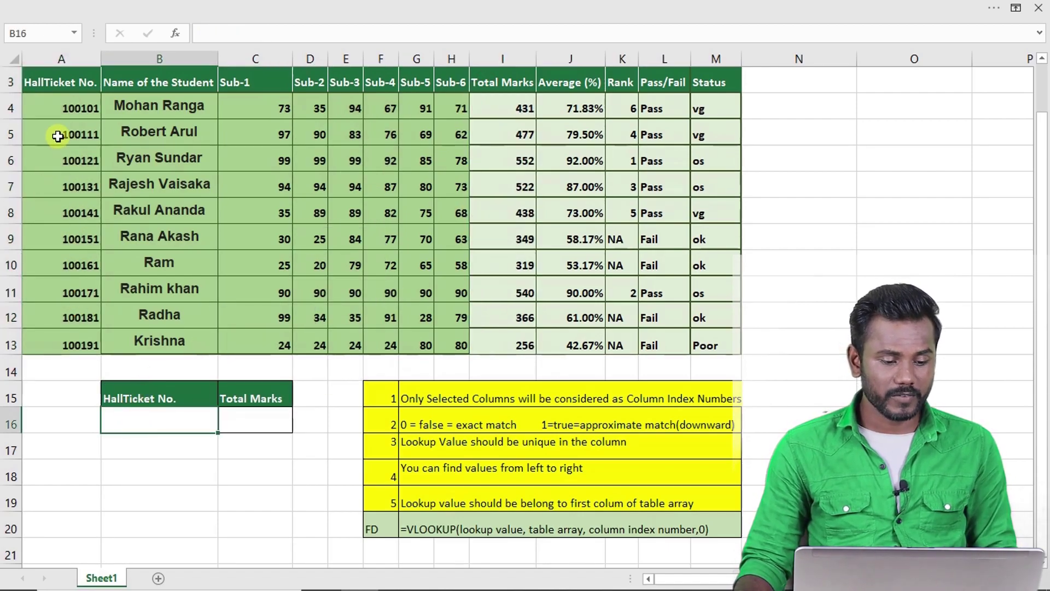
drag(70, 89, 47, 330)
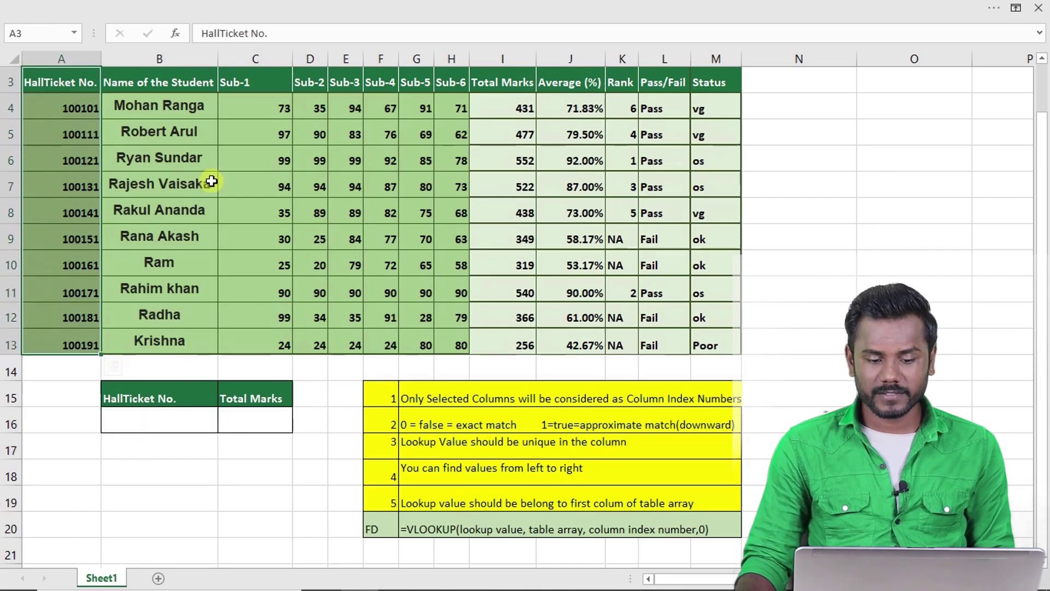
drag(494, 97, 502, 348)
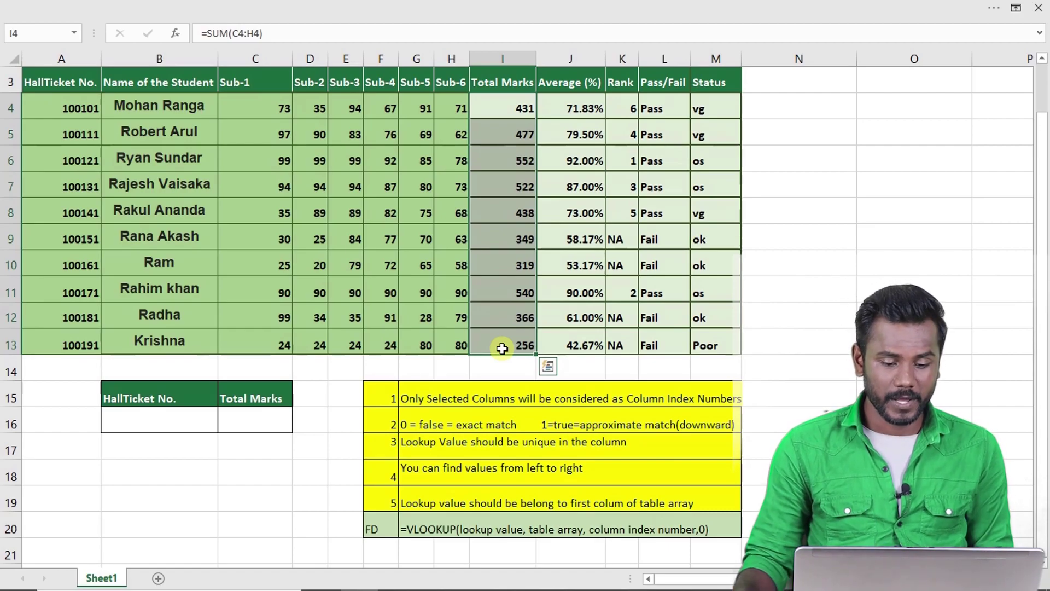
click(331, 463)
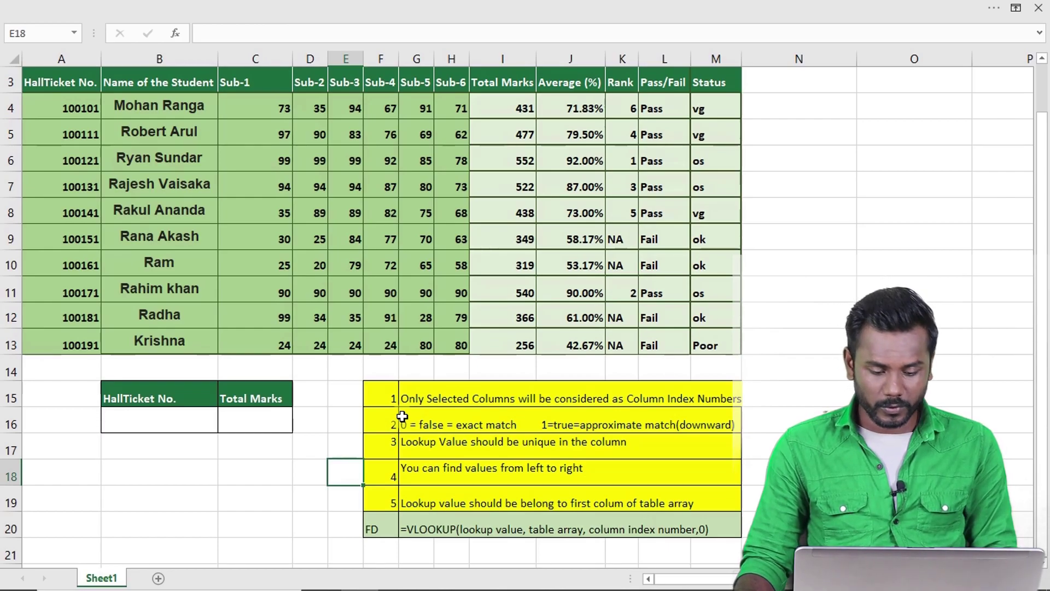
- Review VLOOKUP rules 1 to 3 in the yellow notes against the full marks table and the HallTicket No. column
click(390, 396)
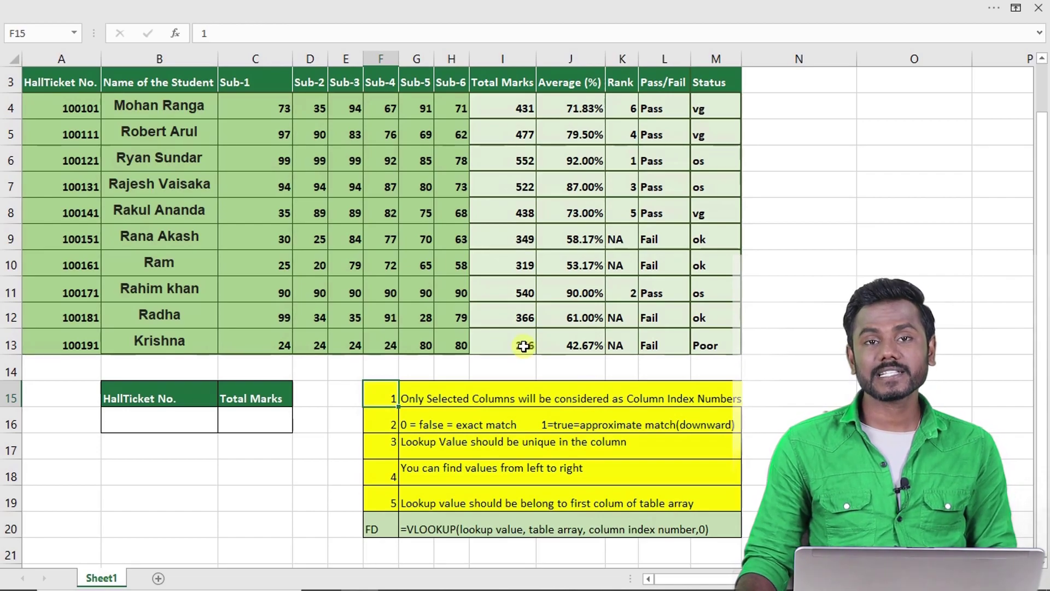
scroll(470, 316, up, 1)
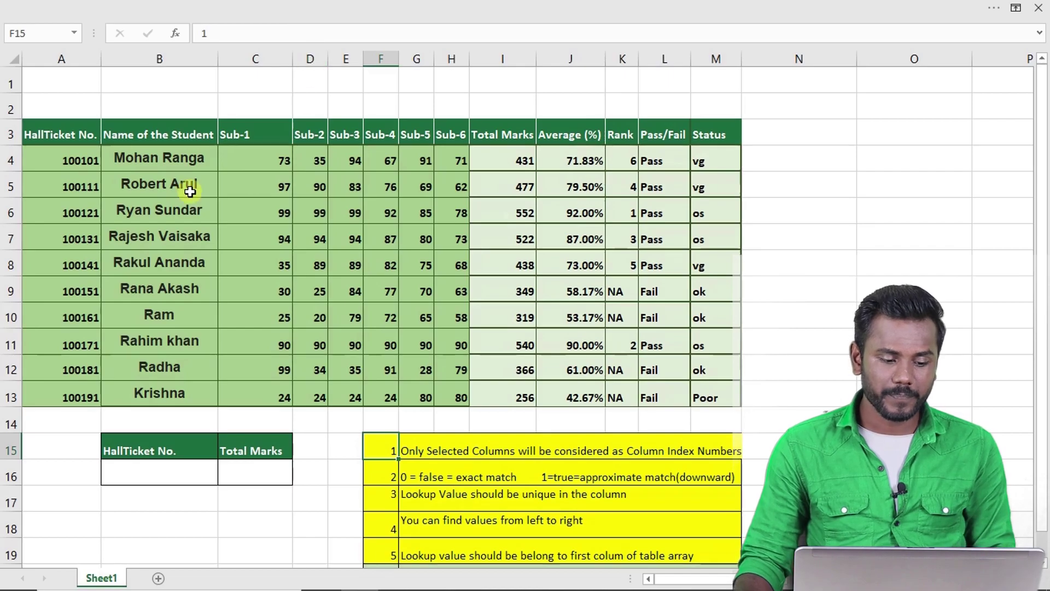
drag(44, 133, 709, 396)
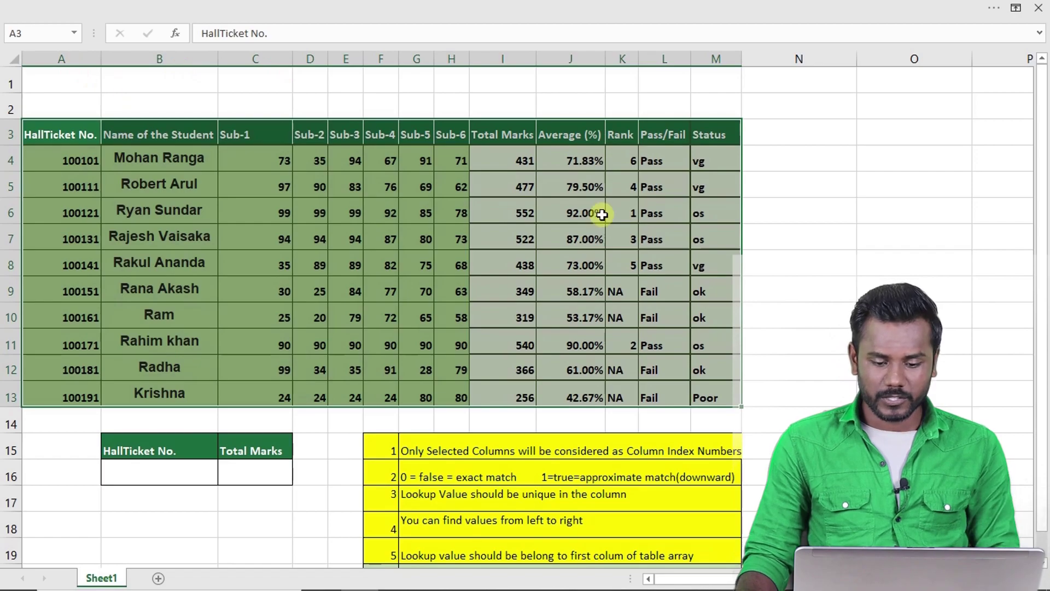
click(801, 194)
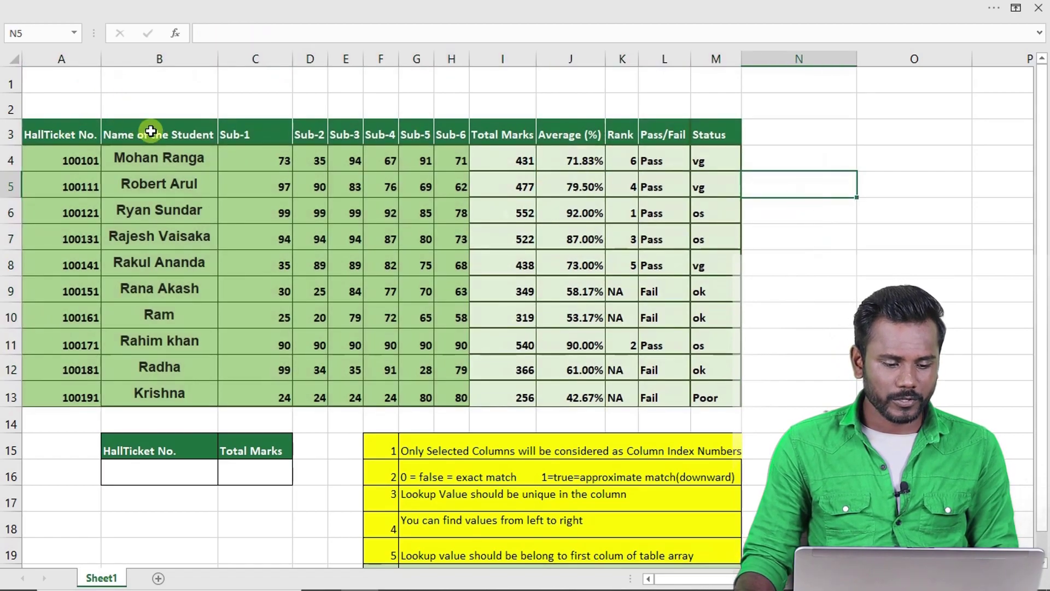
drag(140, 136, 514, 395)
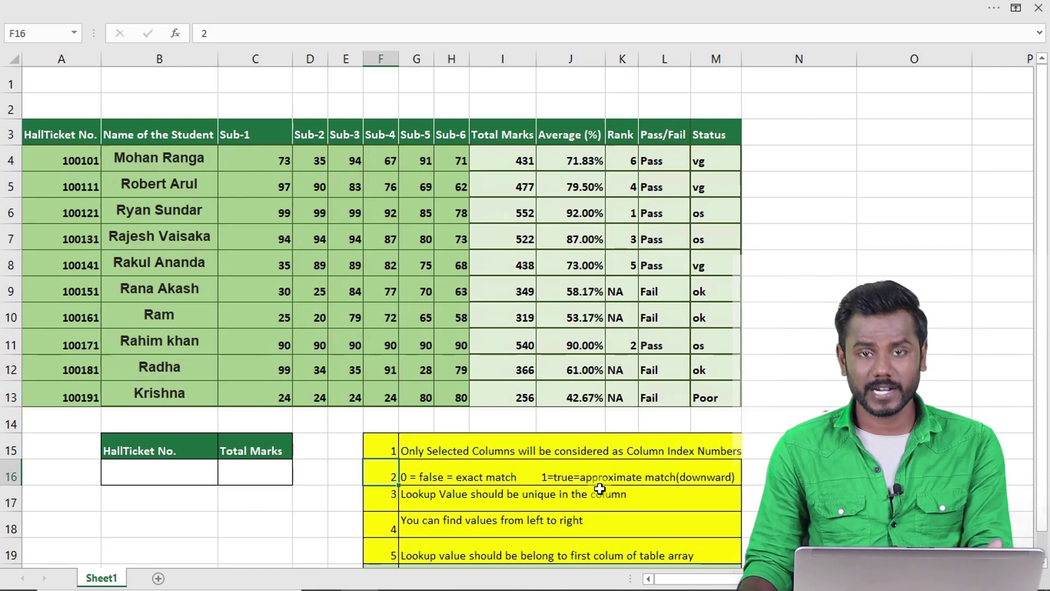
click(392, 503)
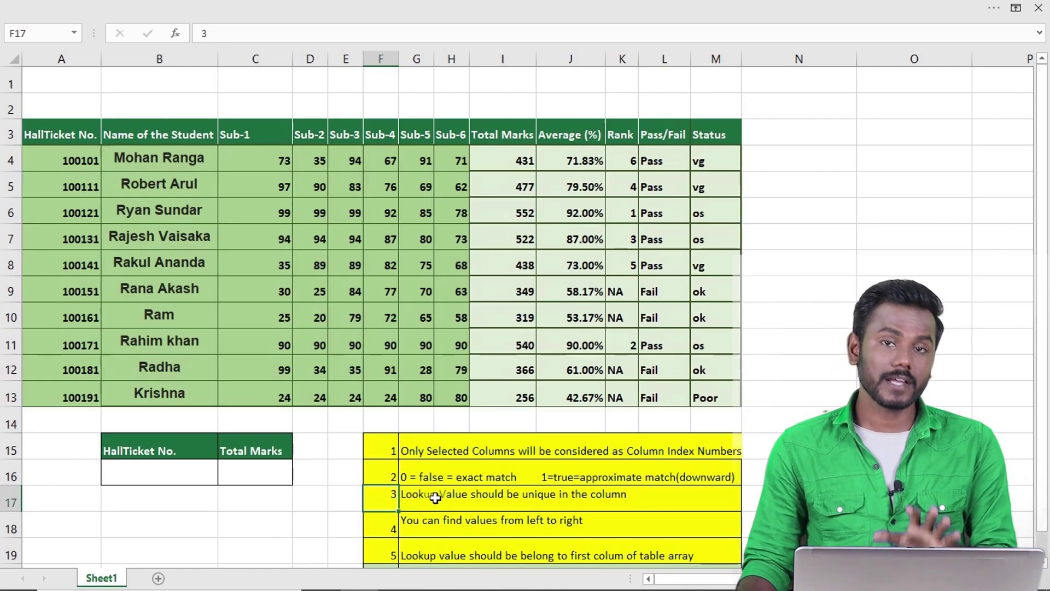
click(179, 461)
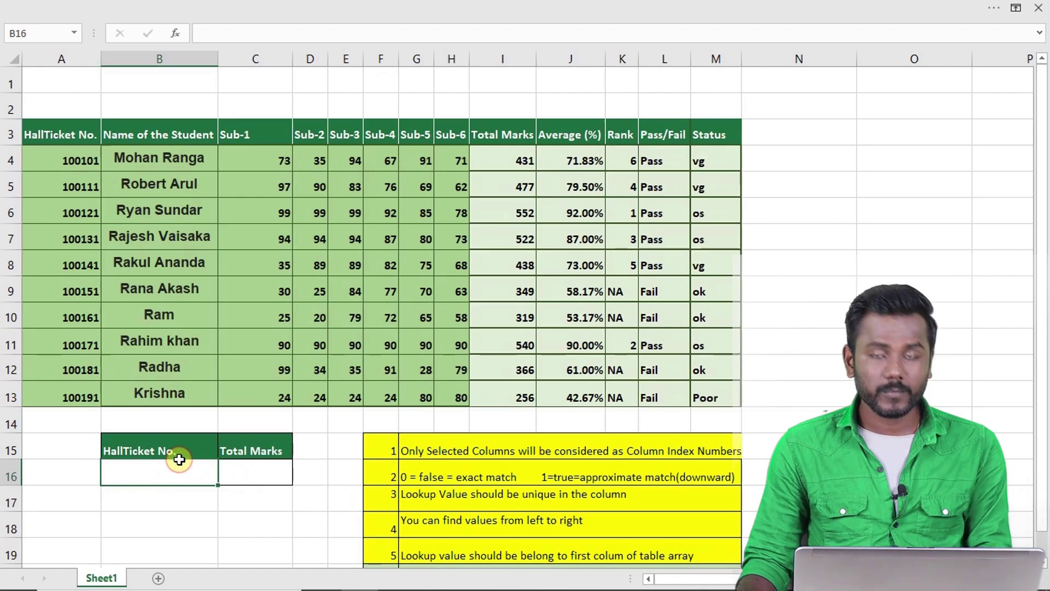
click(64, 160)
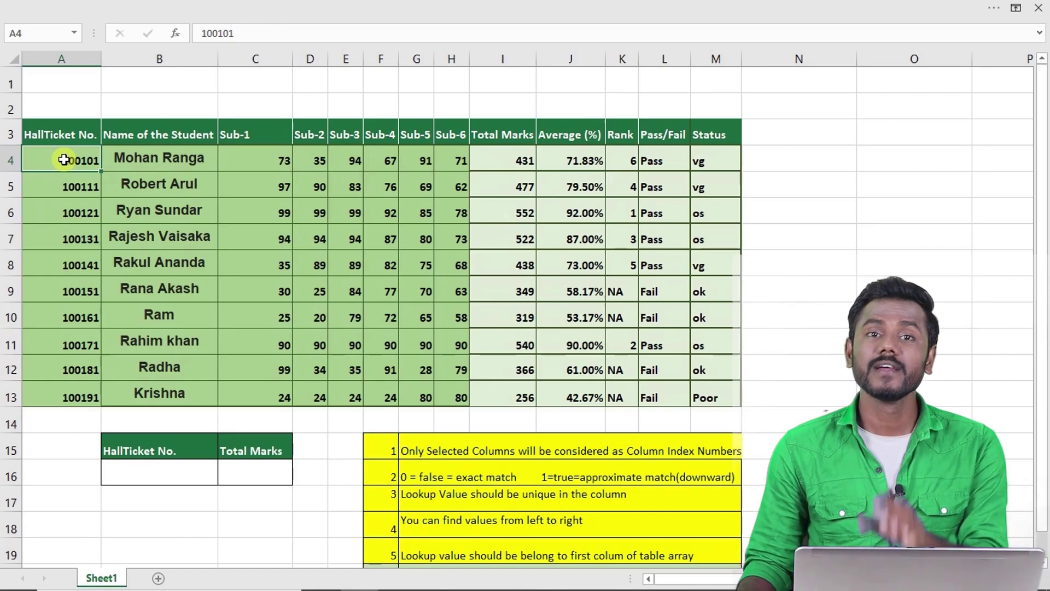
drag(63, 159, 51, 419)
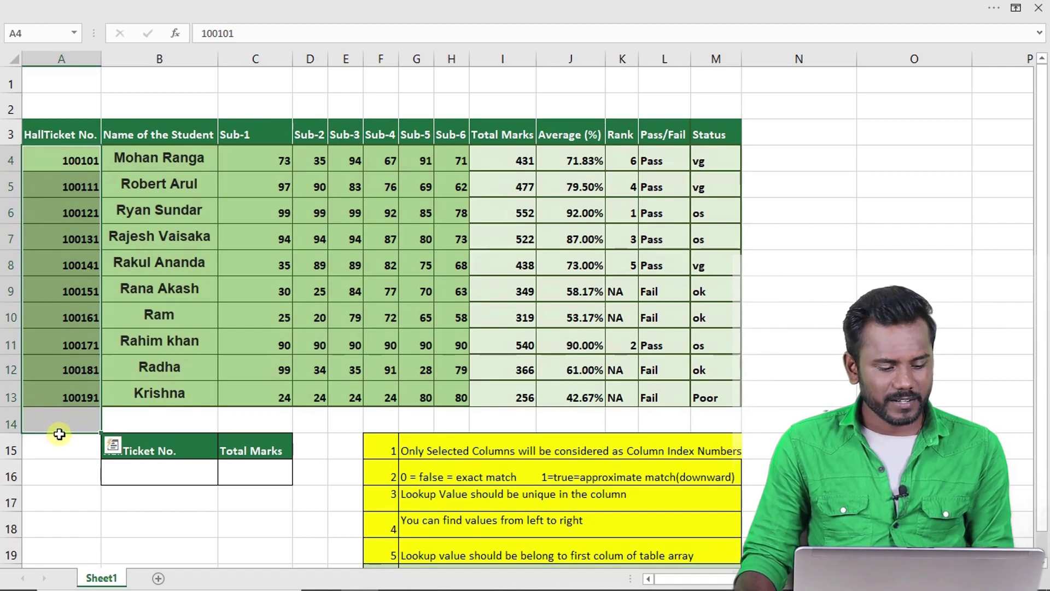
- Try a duplicate of A4's hall ticket number in cell A13, and restore the cell's original entry
click(62, 398)
text(100101)
click(65, 458)
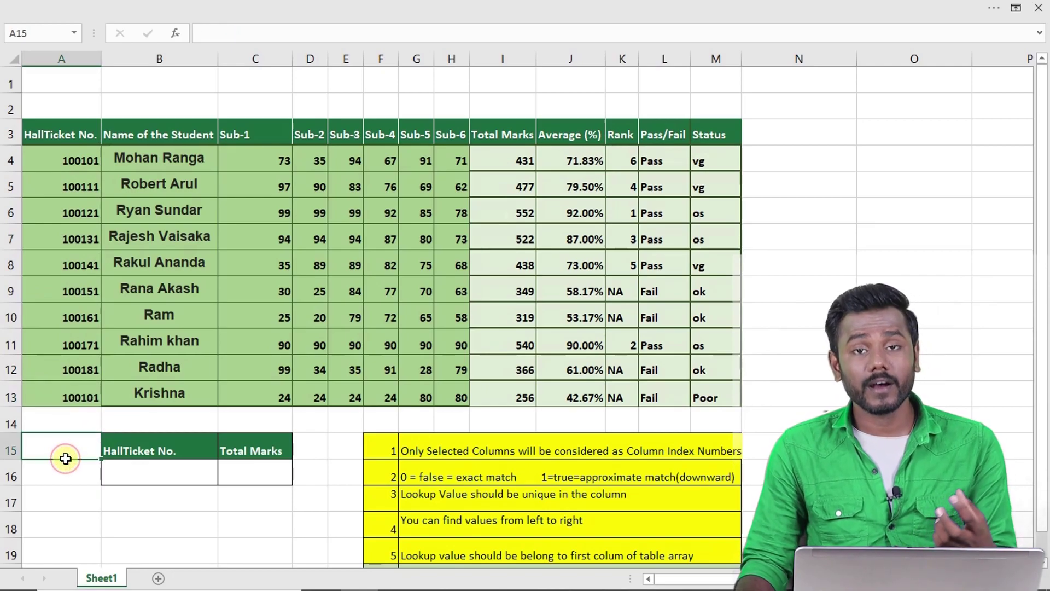
click(61, 163)
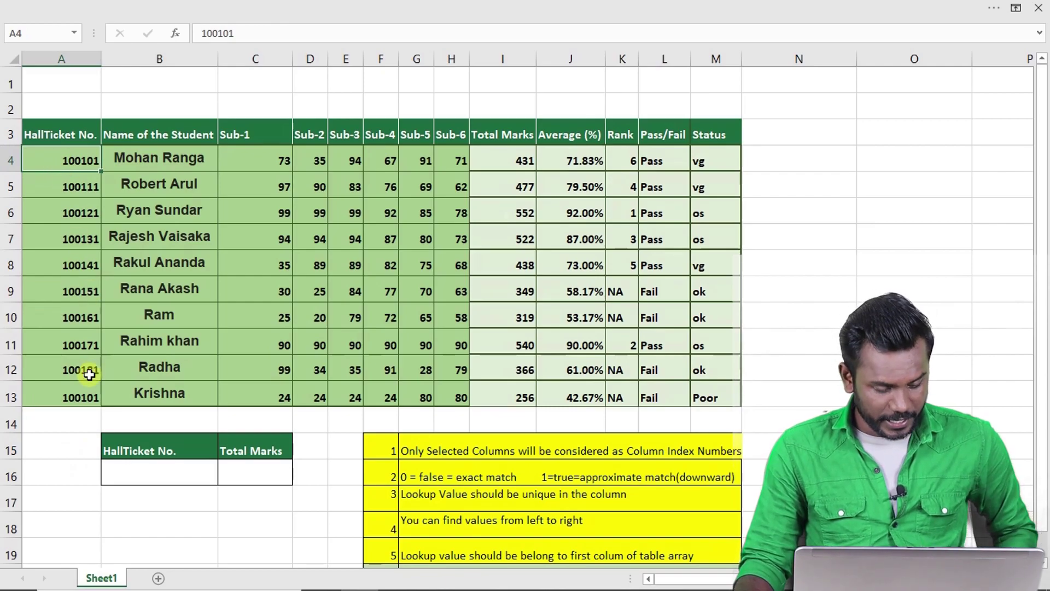
key(ctrl+Down)
key(ctrl+d)
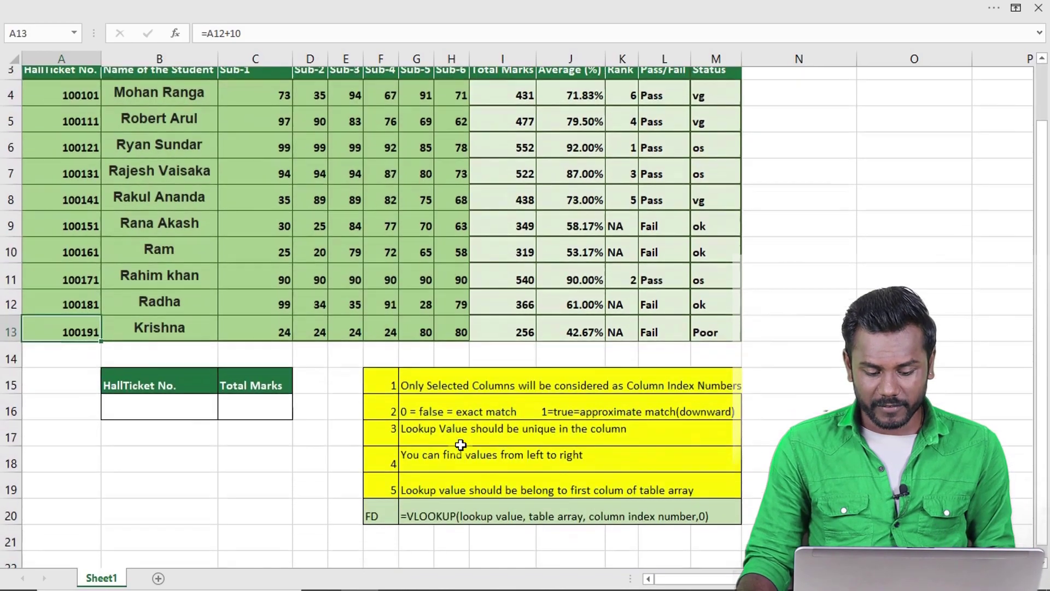
- Review rule 4 on left-to-right lookups against the HallTicket No., Name of the Student and Total Marks columns
scroll(475, 470, down, 1)
click(393, 444)
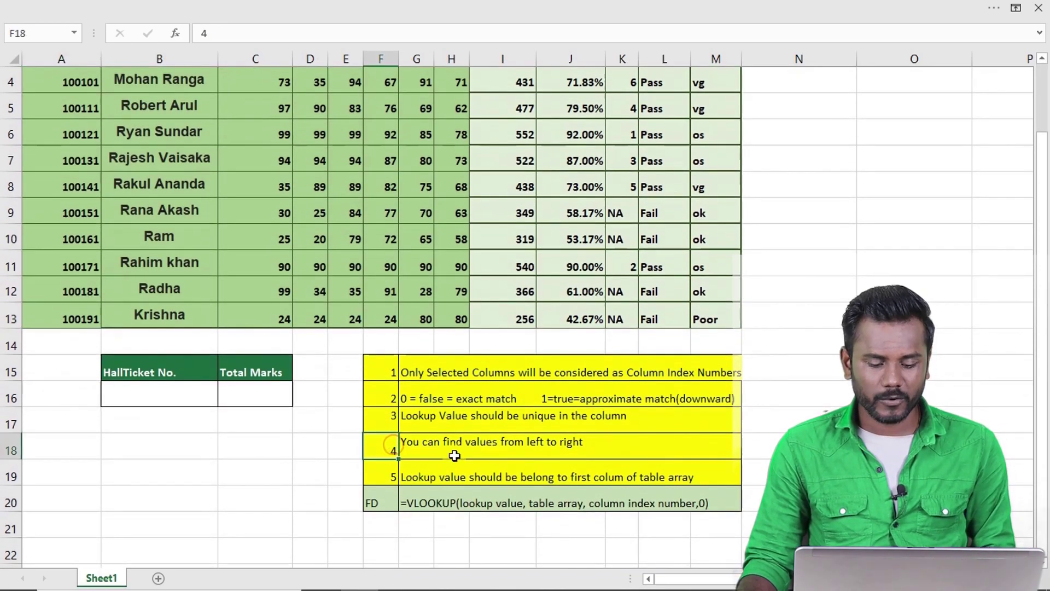
scroll(438, 492, up, 1)
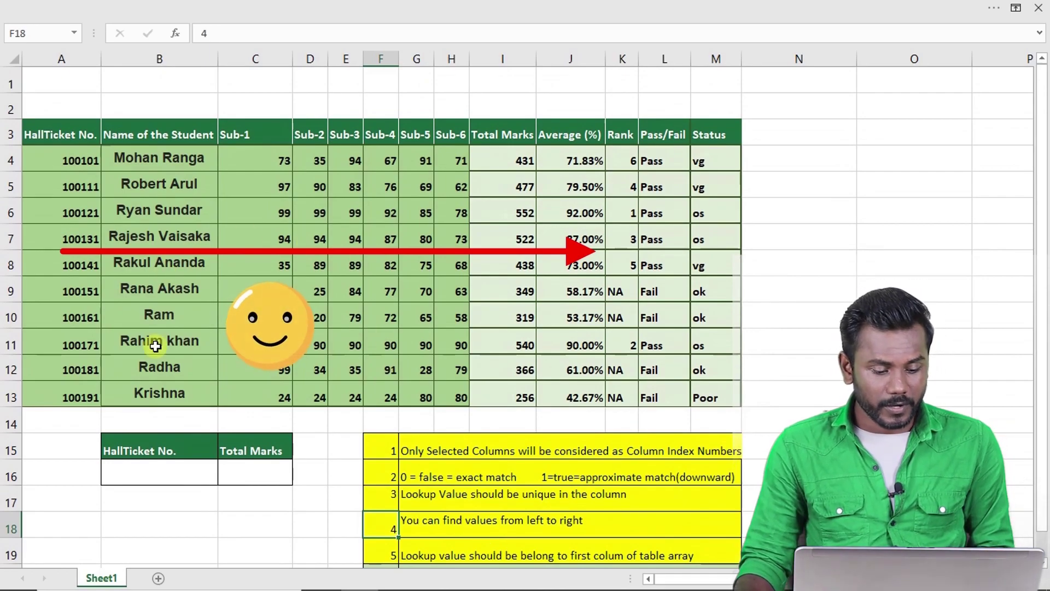
click(151, 466)
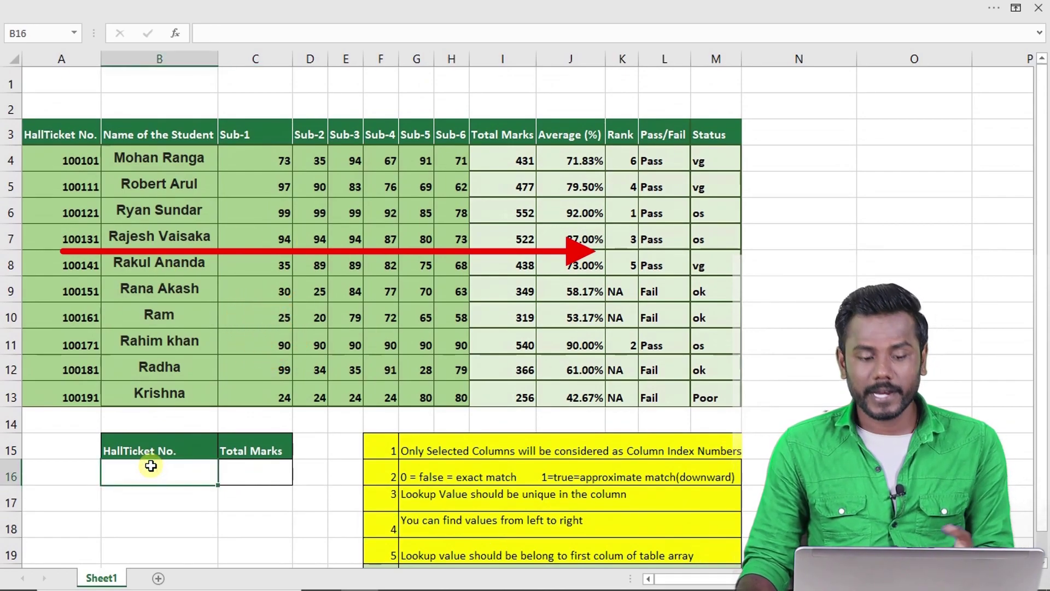
drag(47, 134, 86, 396)
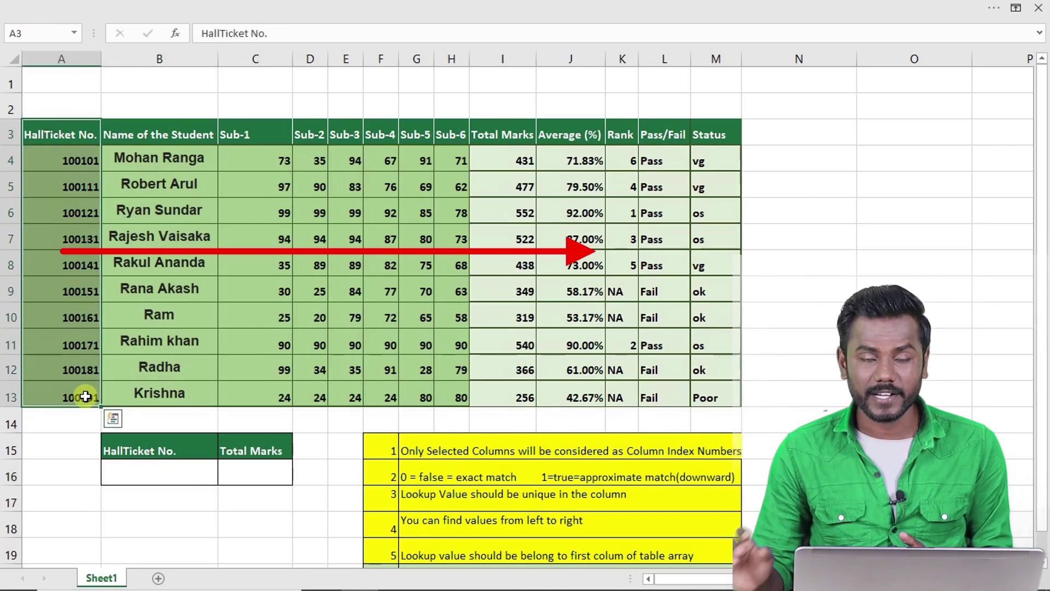
drag(510, 172, 518, 370)
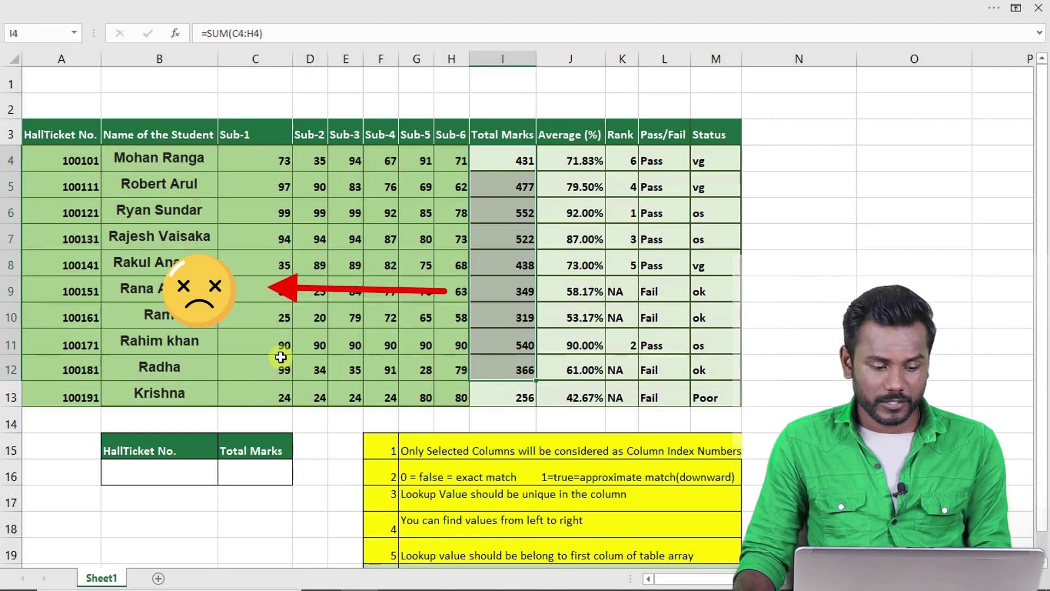
drag(147, 136, 135, 394)
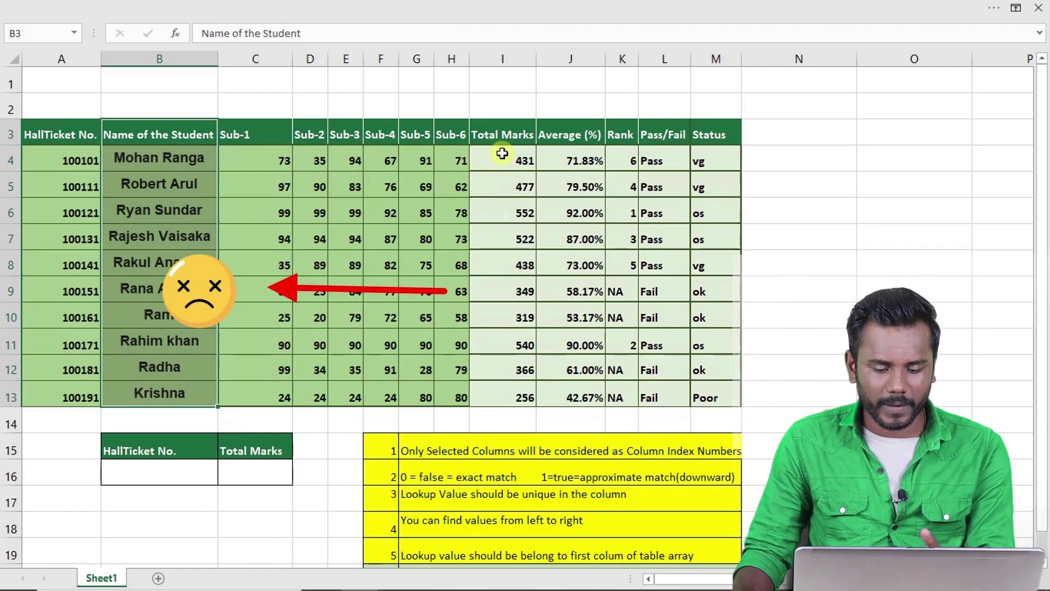
click(565, 159)
click(509, 157)
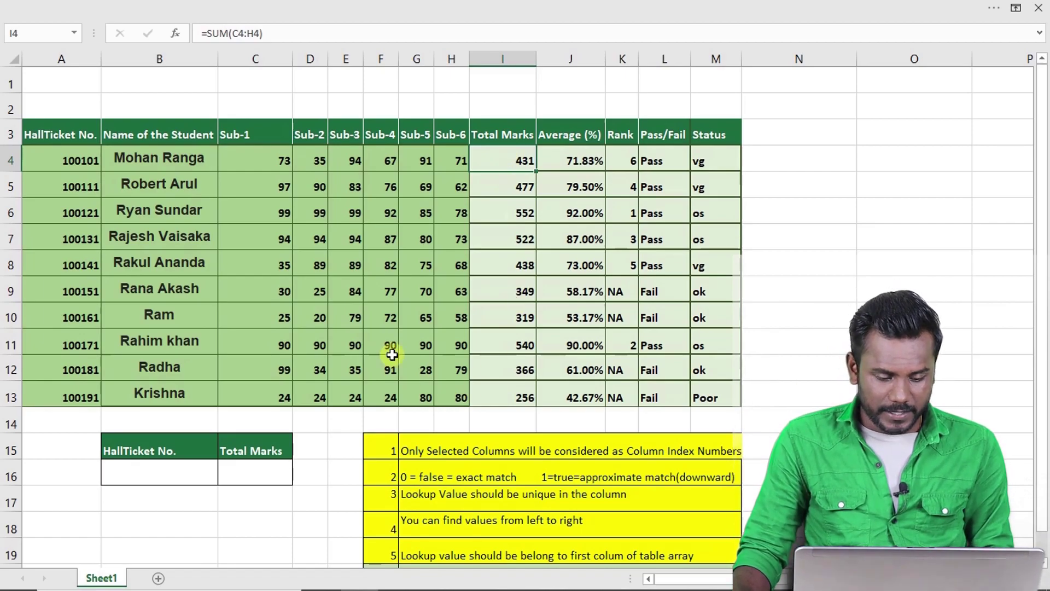
- Review rule 5 on the table array's first column against the whole marks table A3:M13
scroll(361, 307, down, 1)
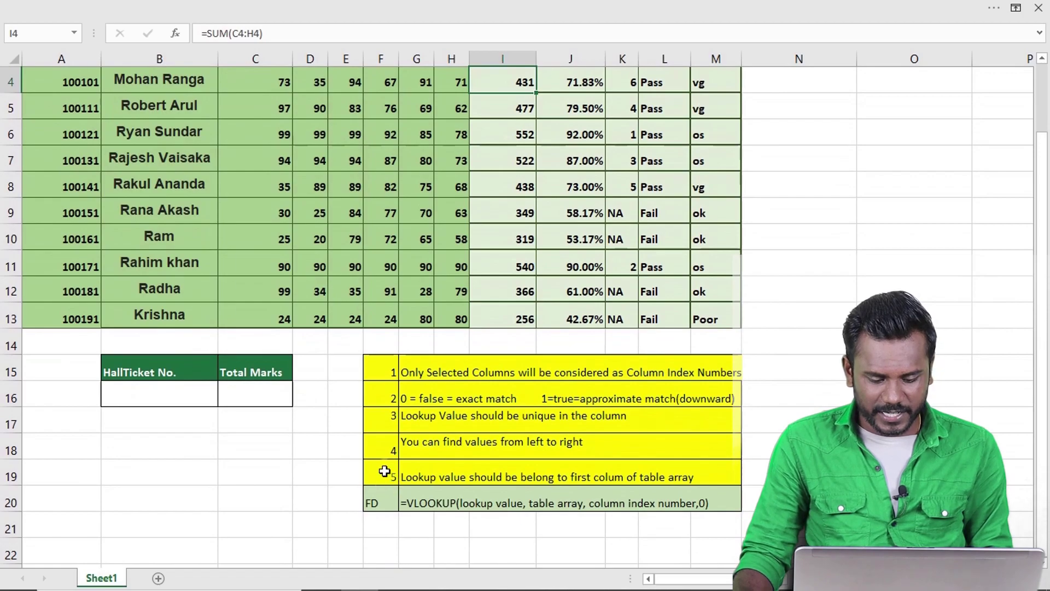
click(383, 471)
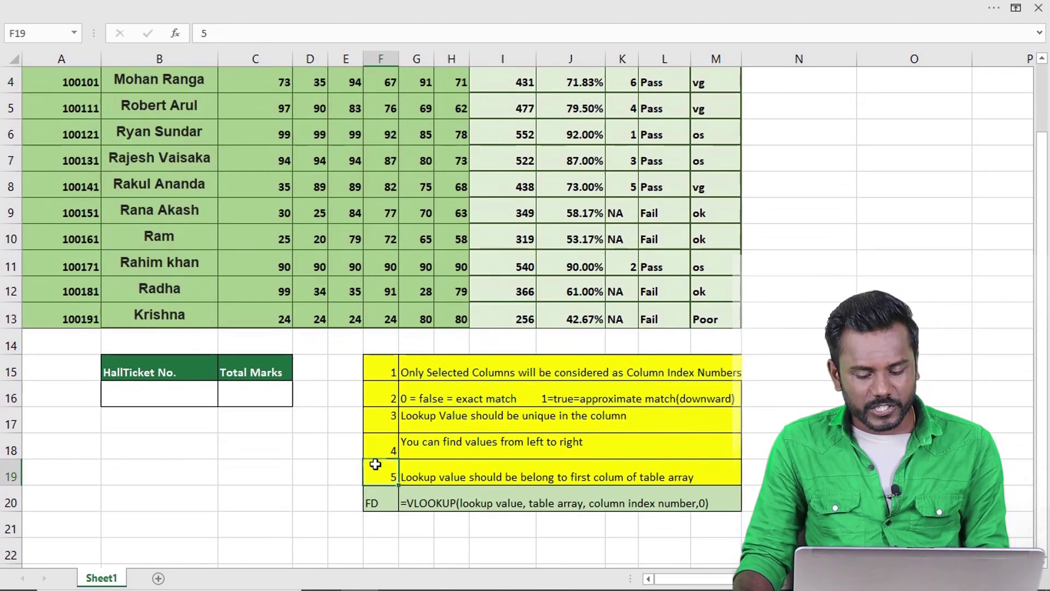
scroll(347, 431, up, 1)
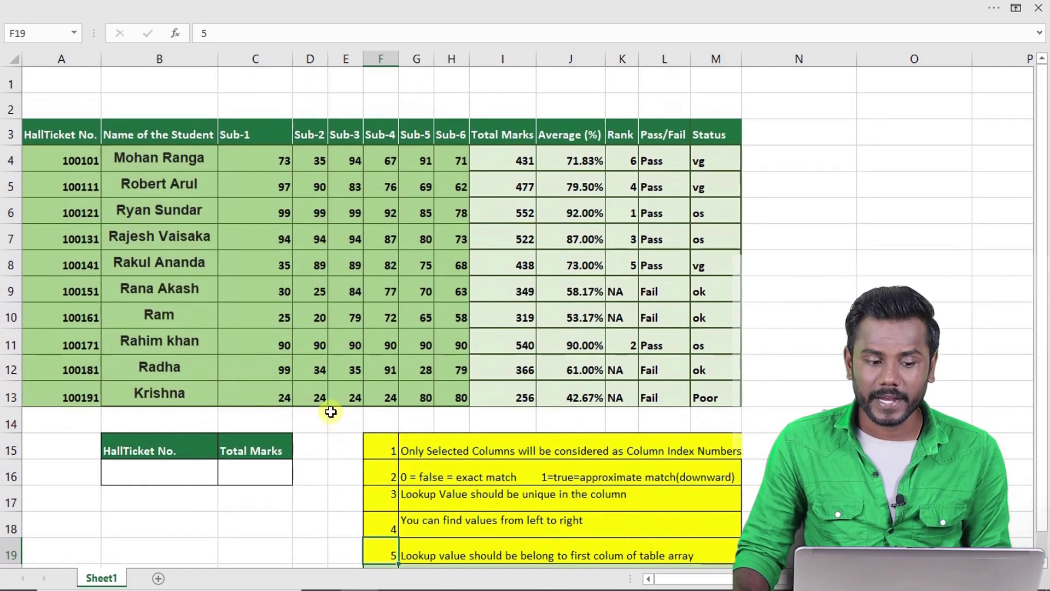
drag(35, 131, 712, 403)
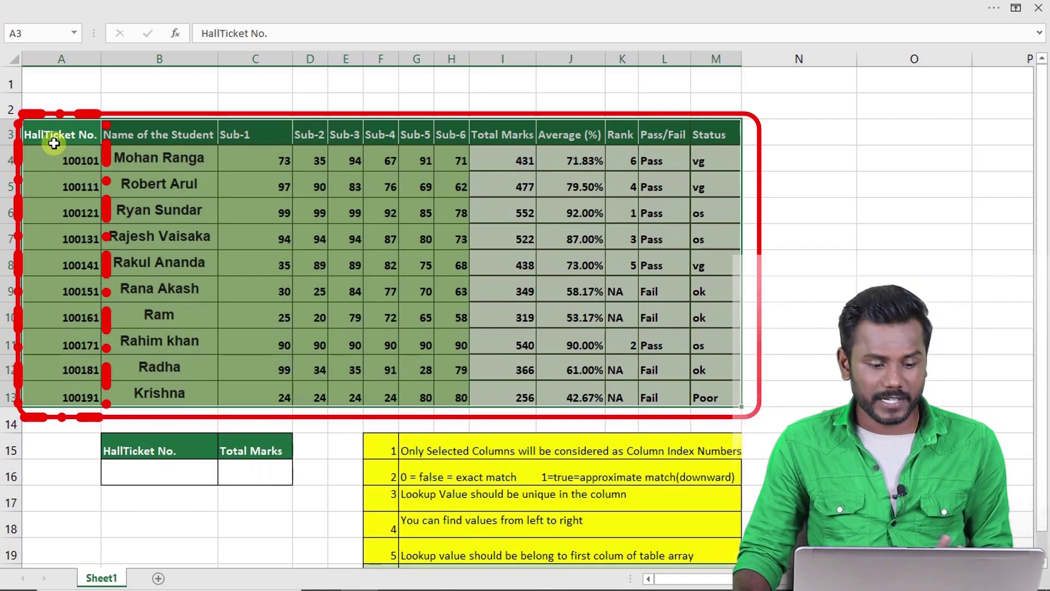
click(187, 516)
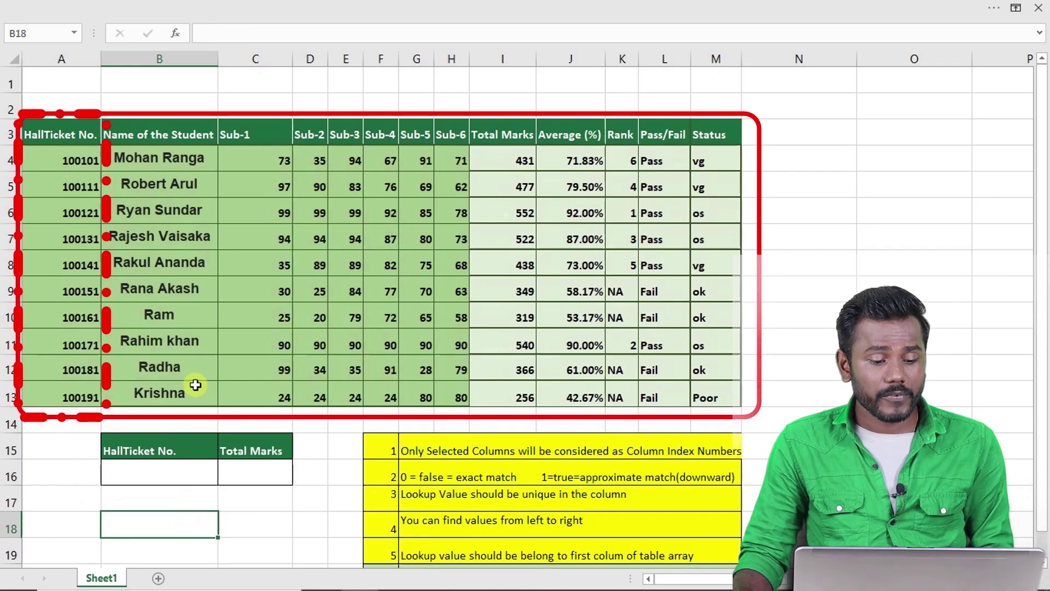
- Review rule 5 by comparing the table array B3:M13, starting at Name of the Student, with one starting at HallTicket No
drag(151, 159, 143, 391)
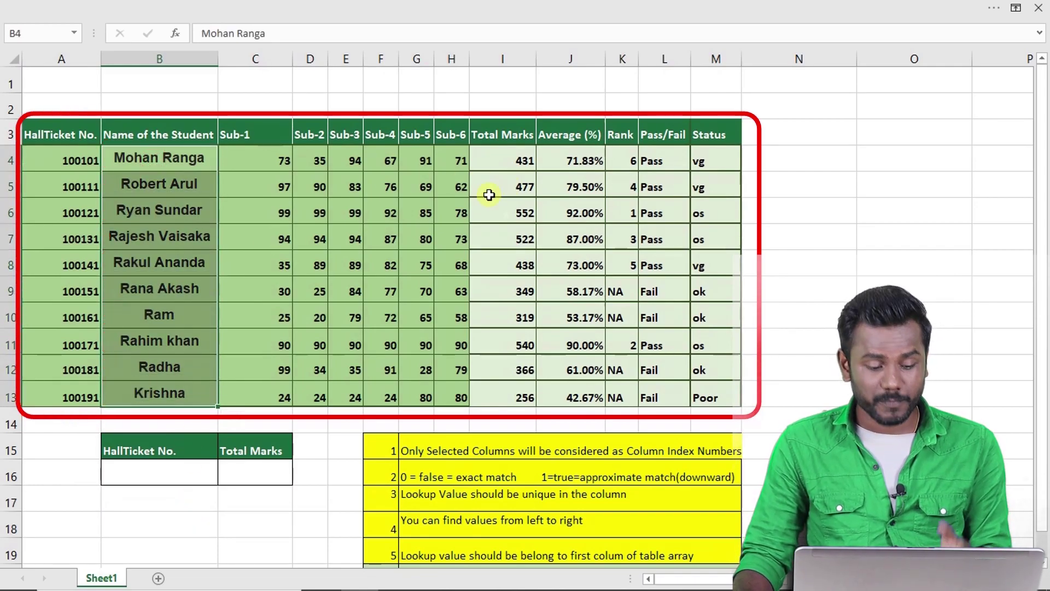
click(170, 467)
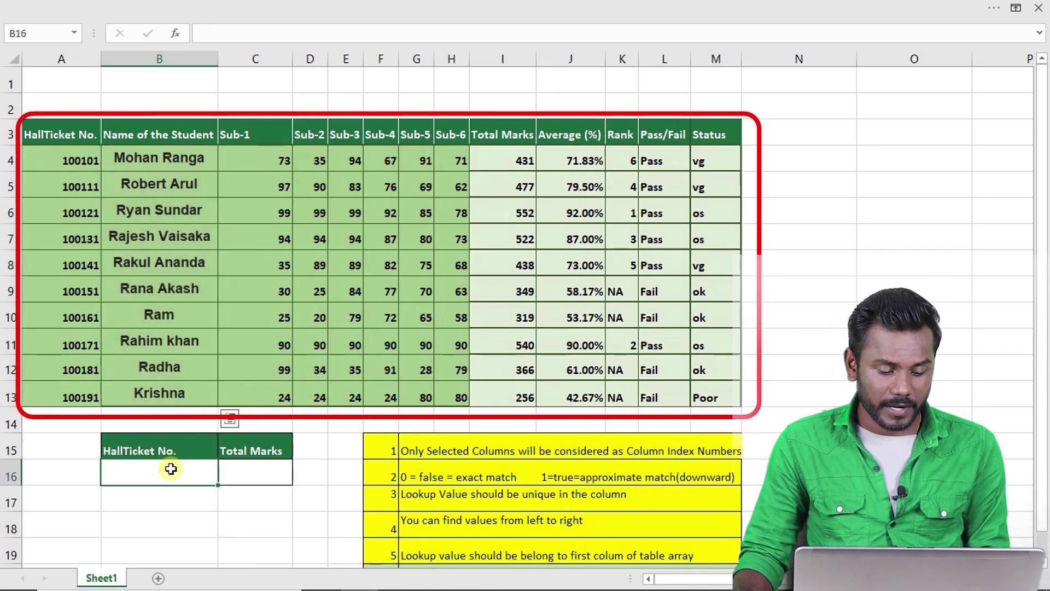
mouse_move(133, 140)
mouse_down()
mouse_move(207, 201)
mouse_move(570, 272)
mouse_move(694, 399)
mouse_move(709, 401)
mouse_up()
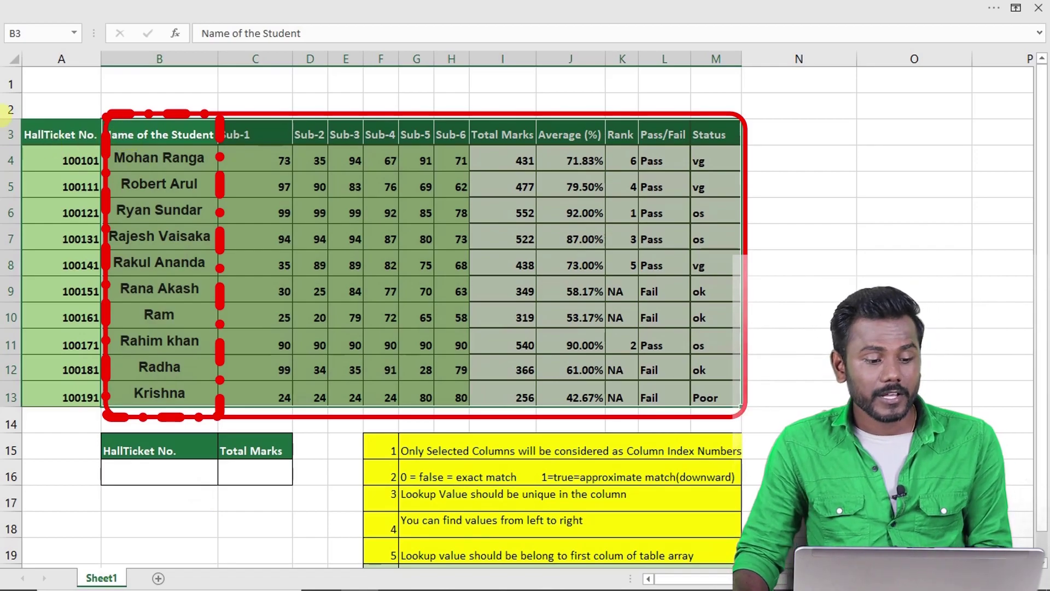
drag(47, 136, 186, 215)
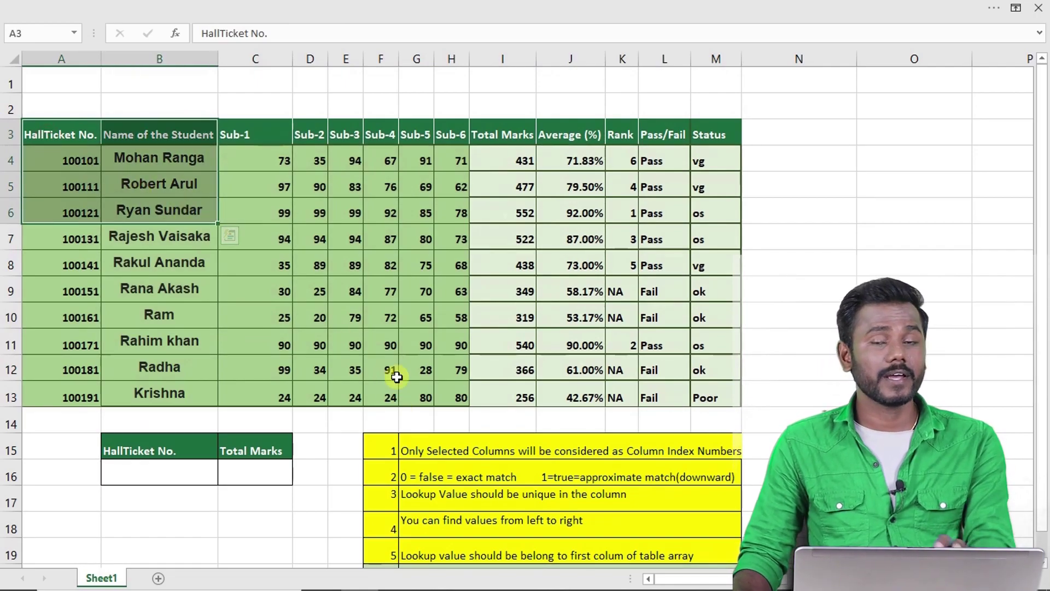
click(213, 519)
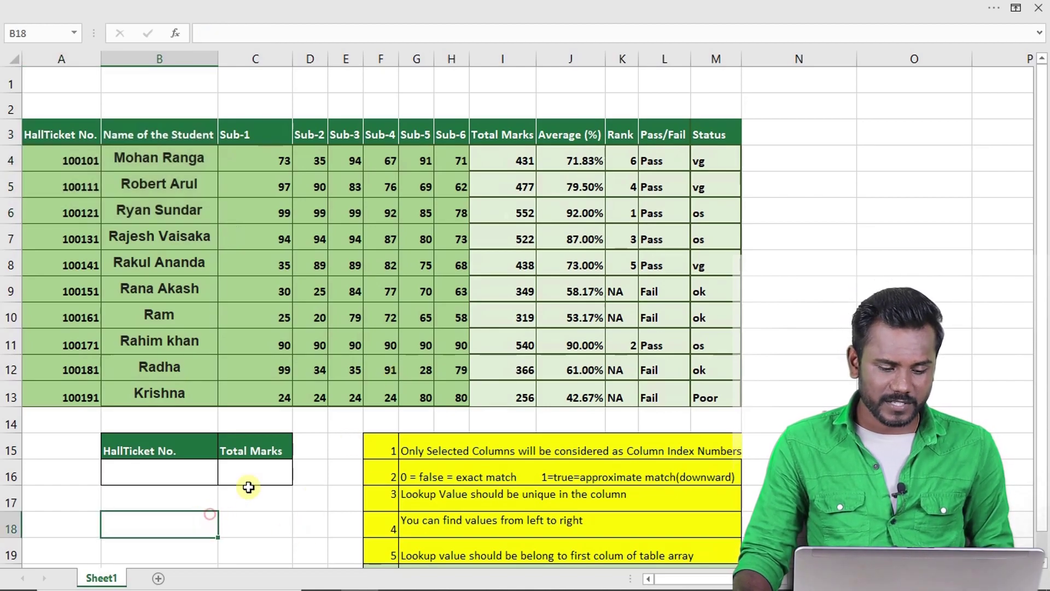
- Review the VLOOKUP syntax in row 20 against lookup cell B16, result cell C16 and table array A3:M13
scroll(271, 407, down, 1)
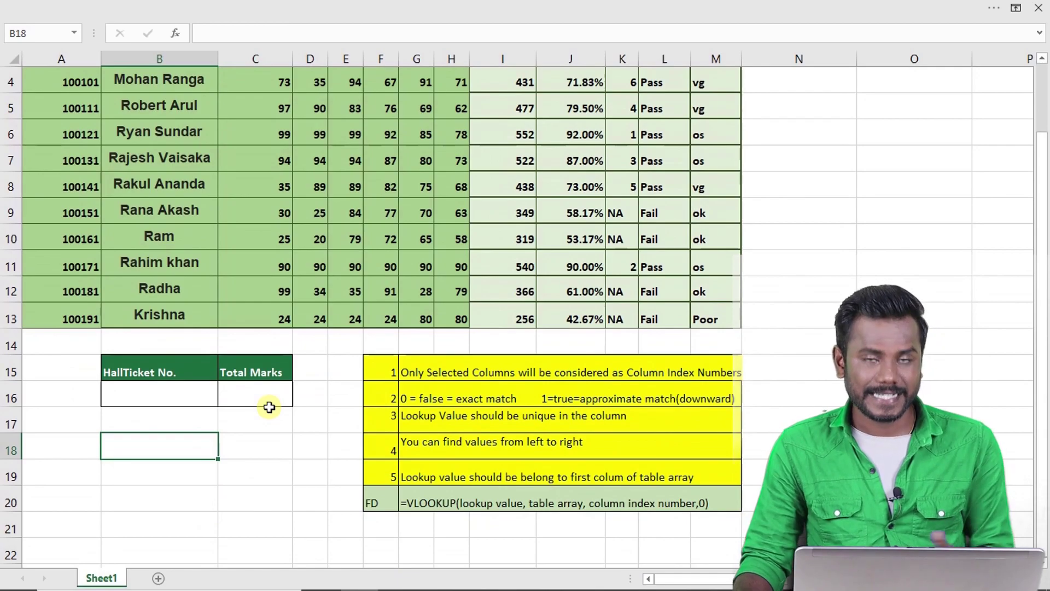
click(428, 528)
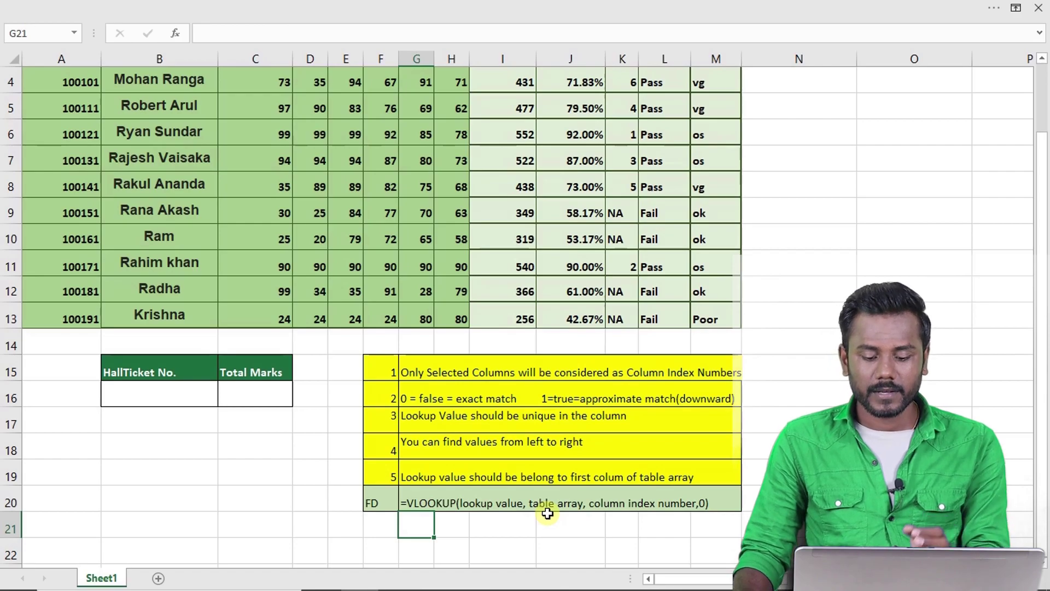
scroll(547, 513, up, 1)
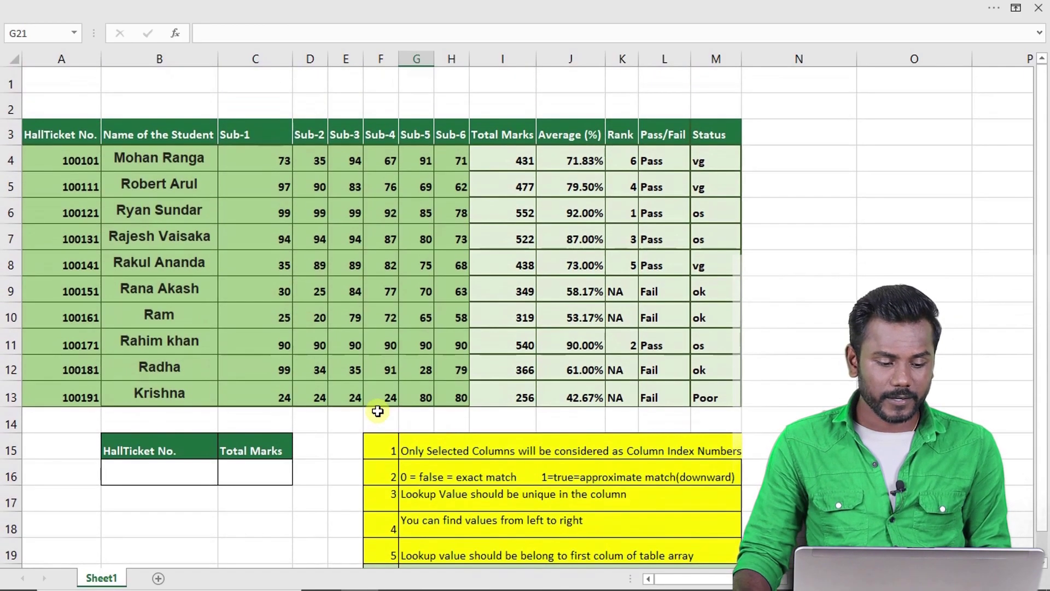
click(158, 467)
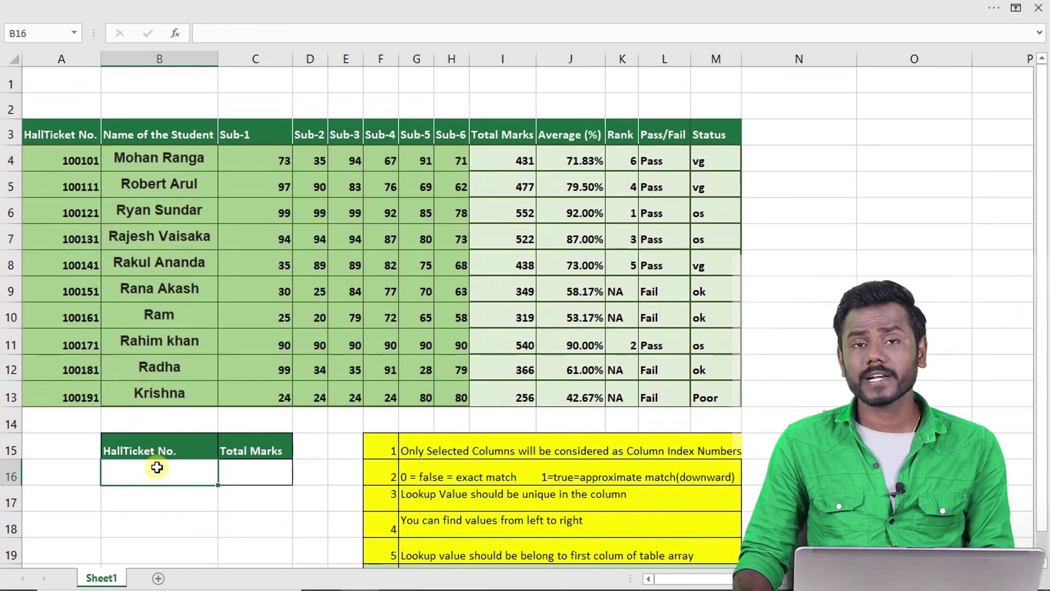
click(247, 475)
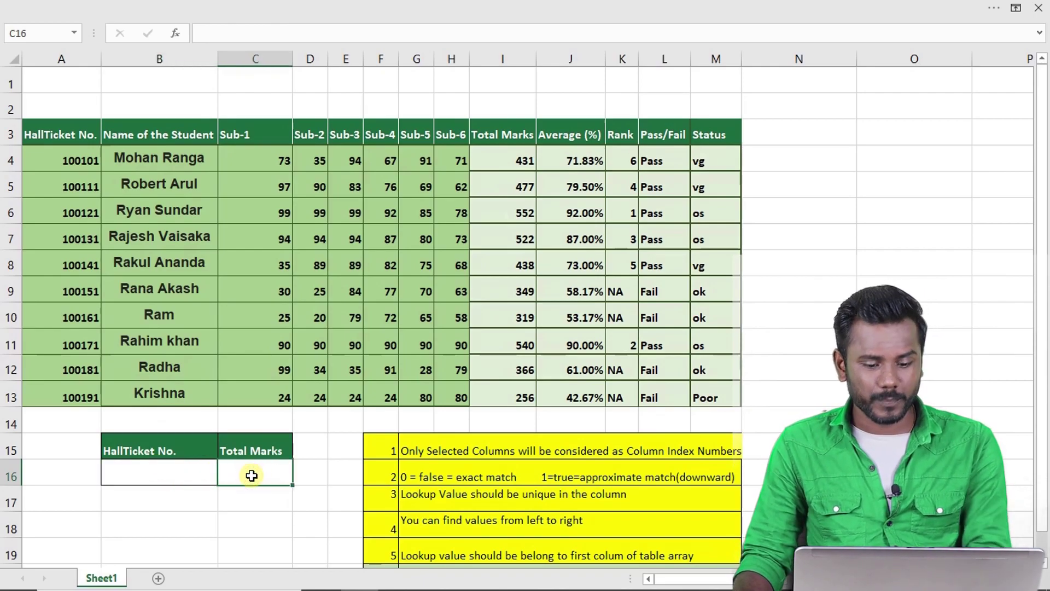
click(41, 137)
drag(41, 137, 712, 402)
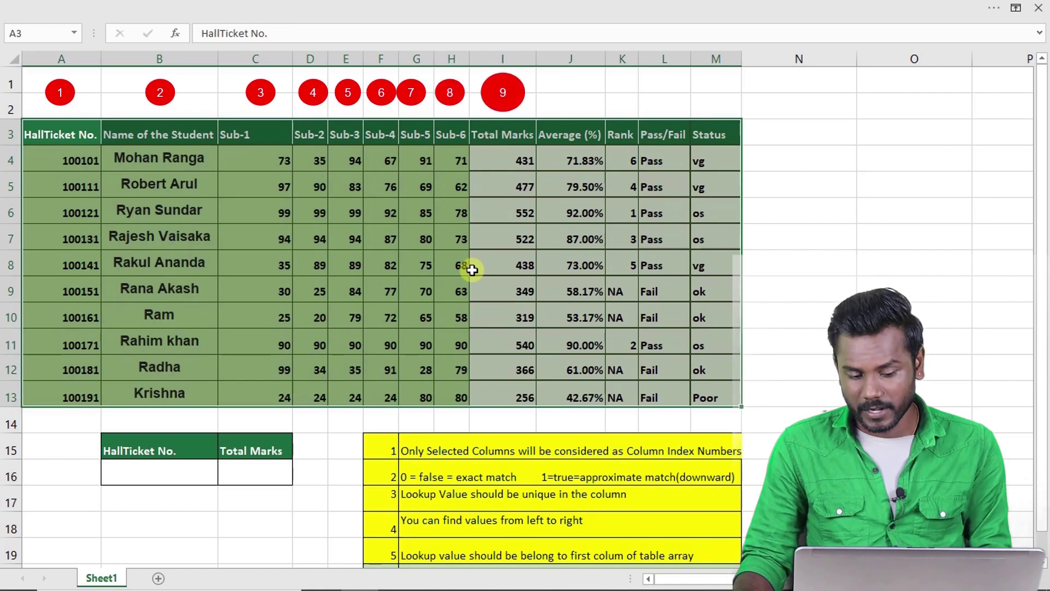
- Enter the hall ticket number from A4 as the lookup value in cell B16
scroll(471, 269, down, 2)
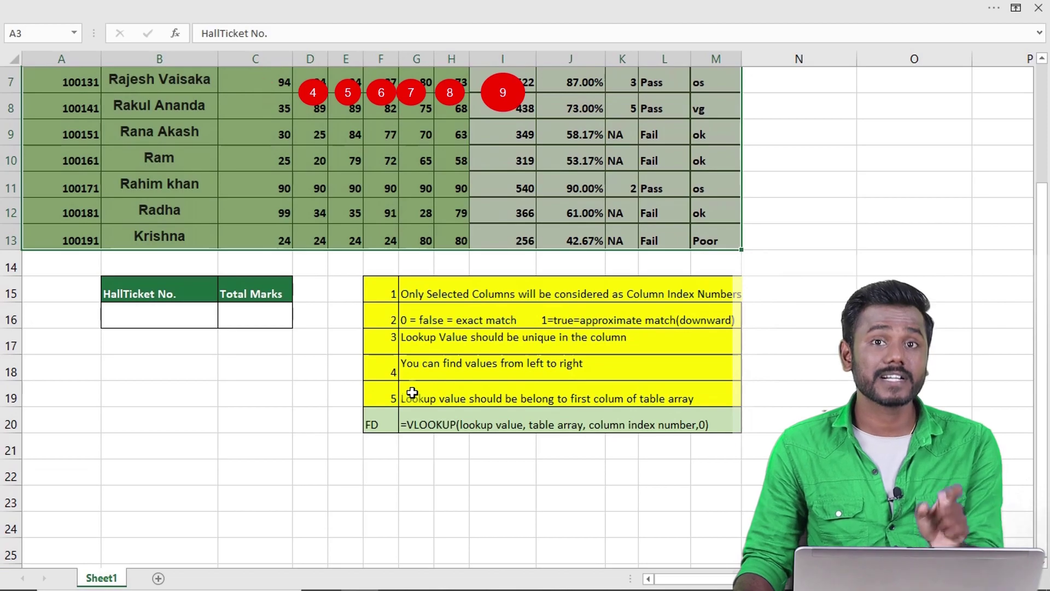
click(250, 416)
click(148, 315)
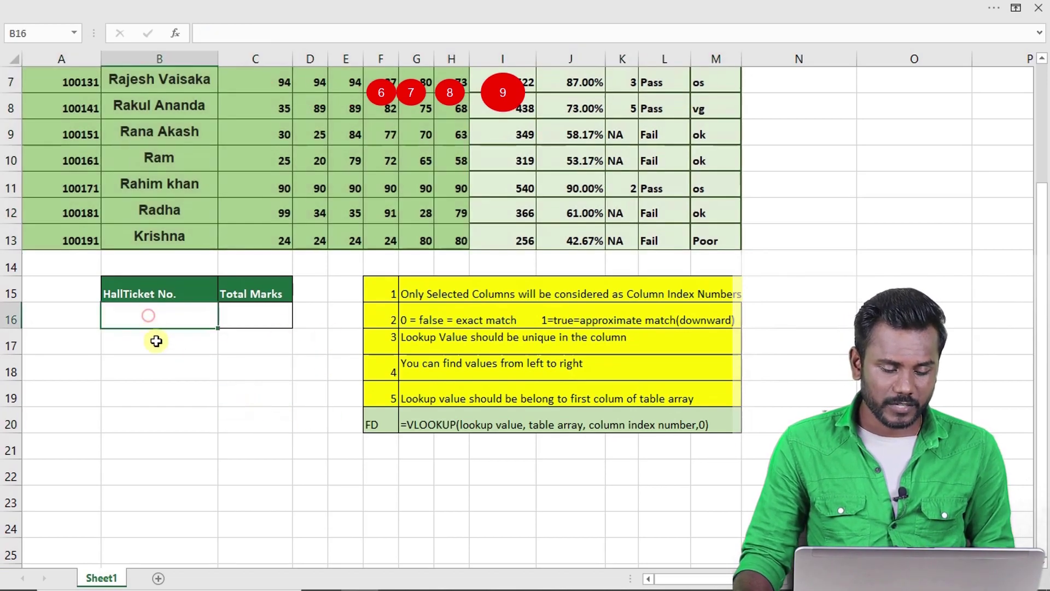
scroll(155, 337, up, 2)
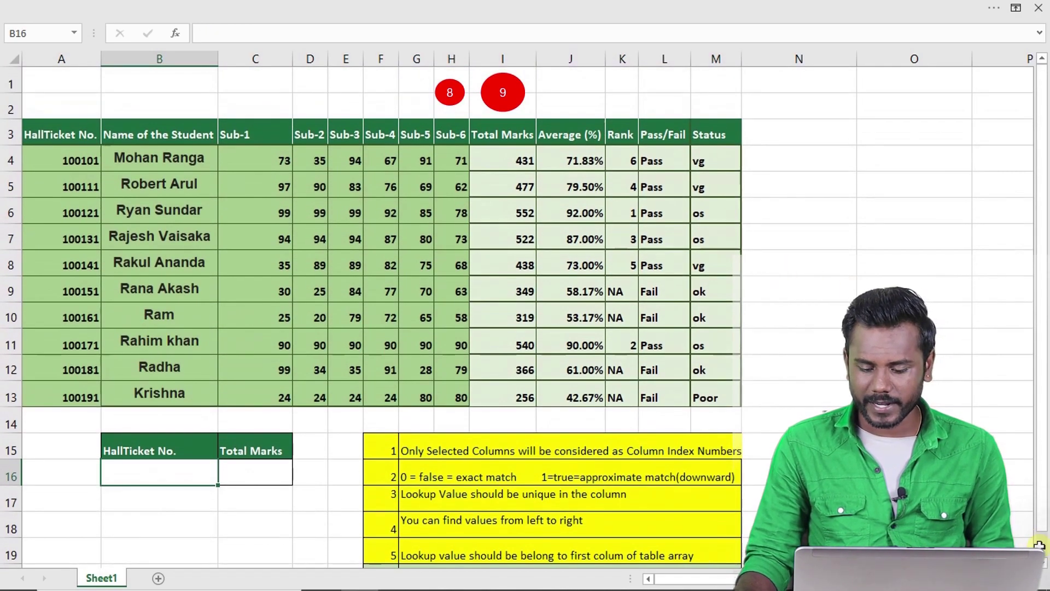
scroll(572, 516, down, 2)
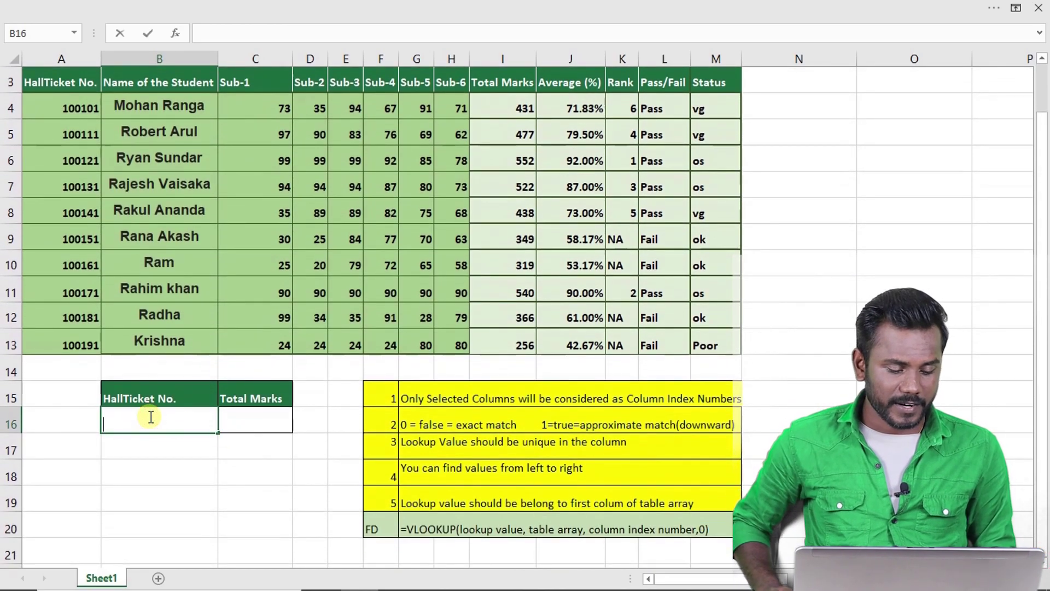
key(Tab)
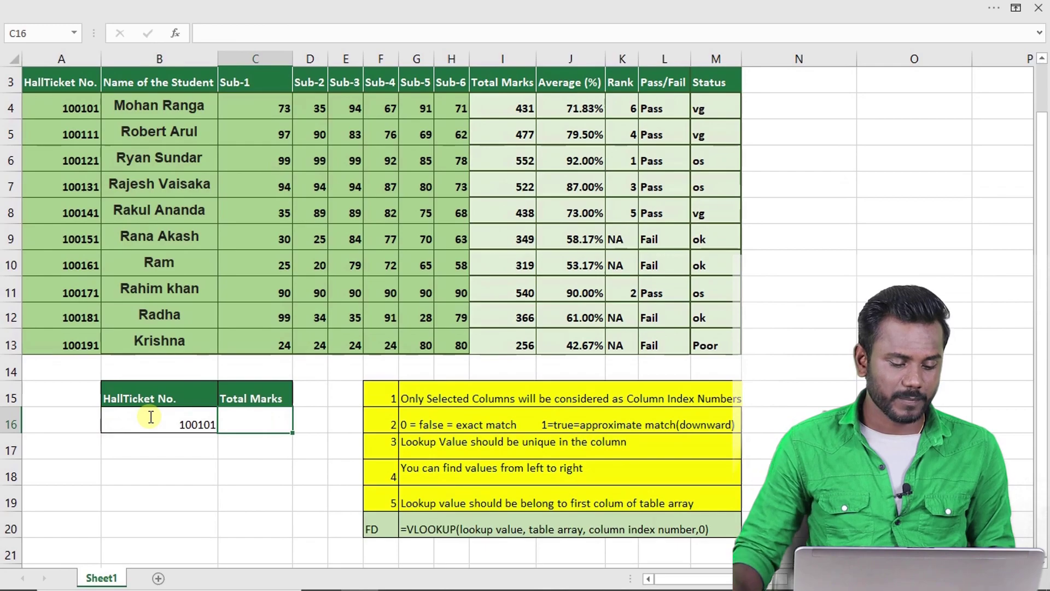
- Begin a VLOOKUP formula in C16 with B16 as the lookup value and A3:M13 as the table array
click(264, 419)
text(=vl)
key(Tab)
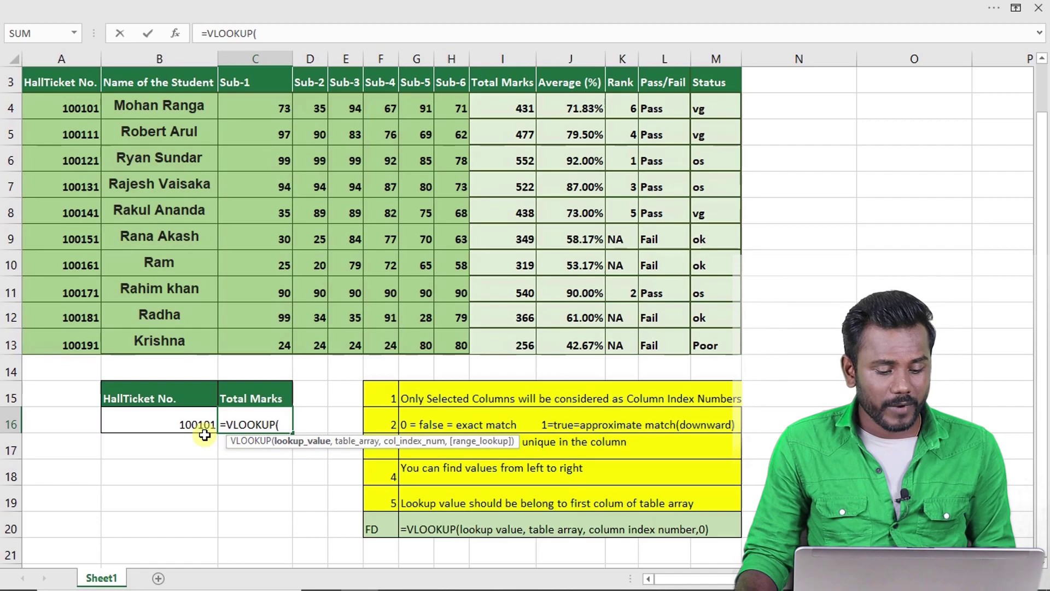
click(174, 421)
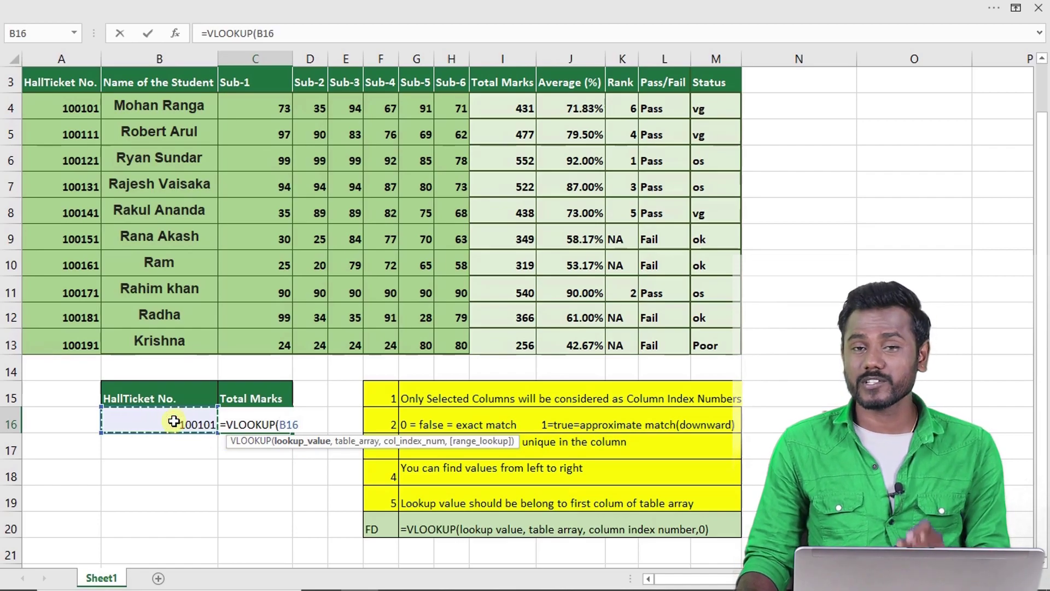
text(,)
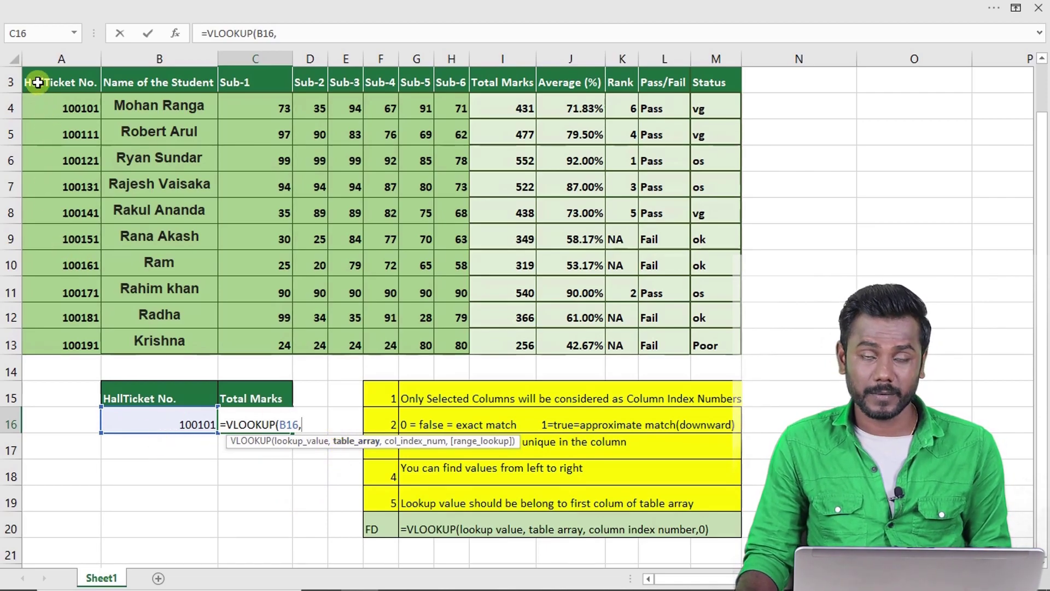
drag(37, 82, 703, 333)
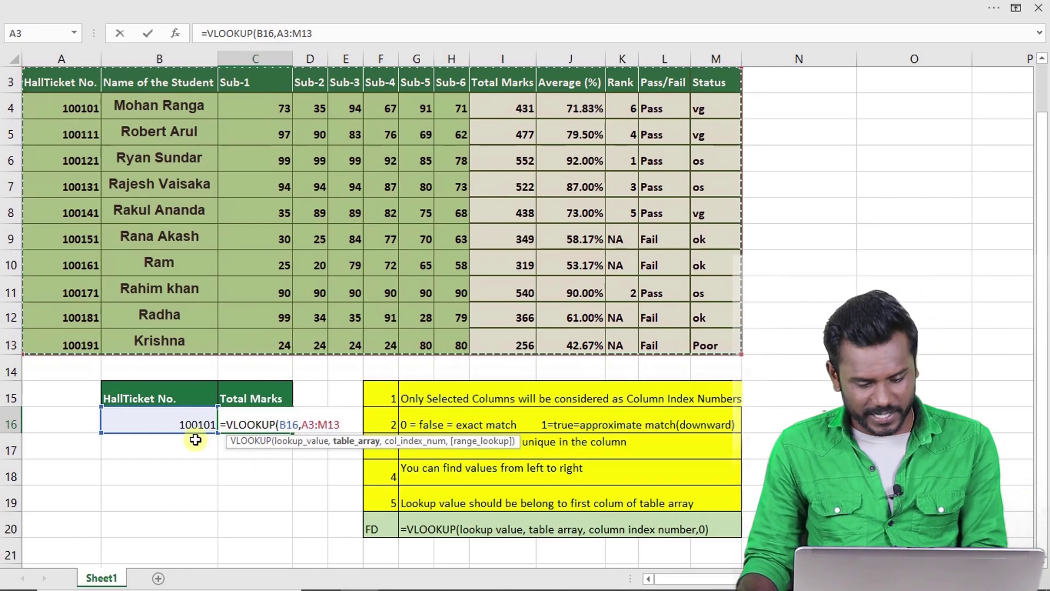
text(,)
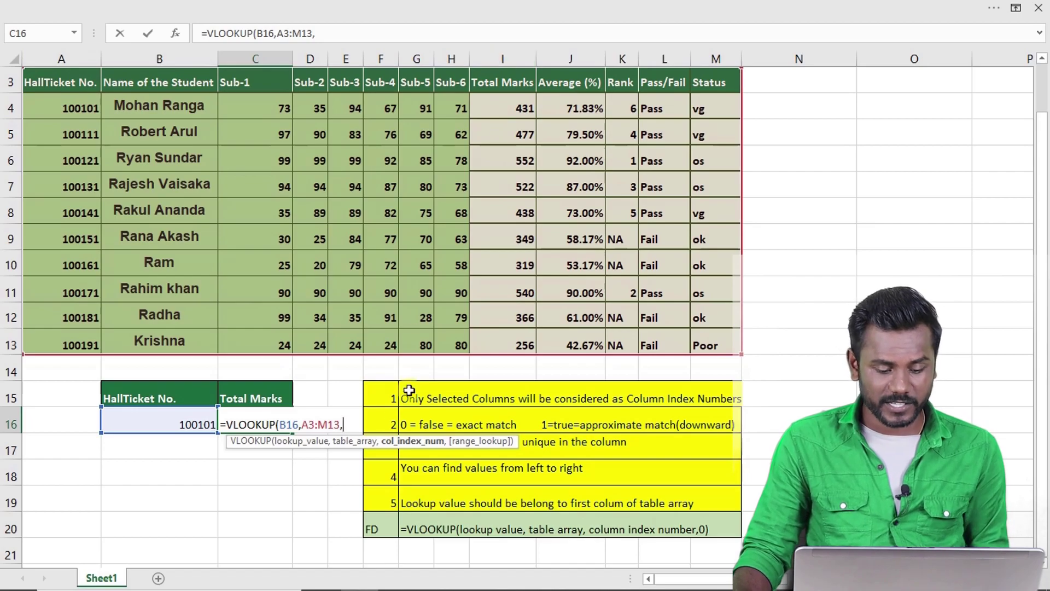
- Complete the VLOOKUP formula in C16 with column index number 9 and 0 for an exact match
text(9)
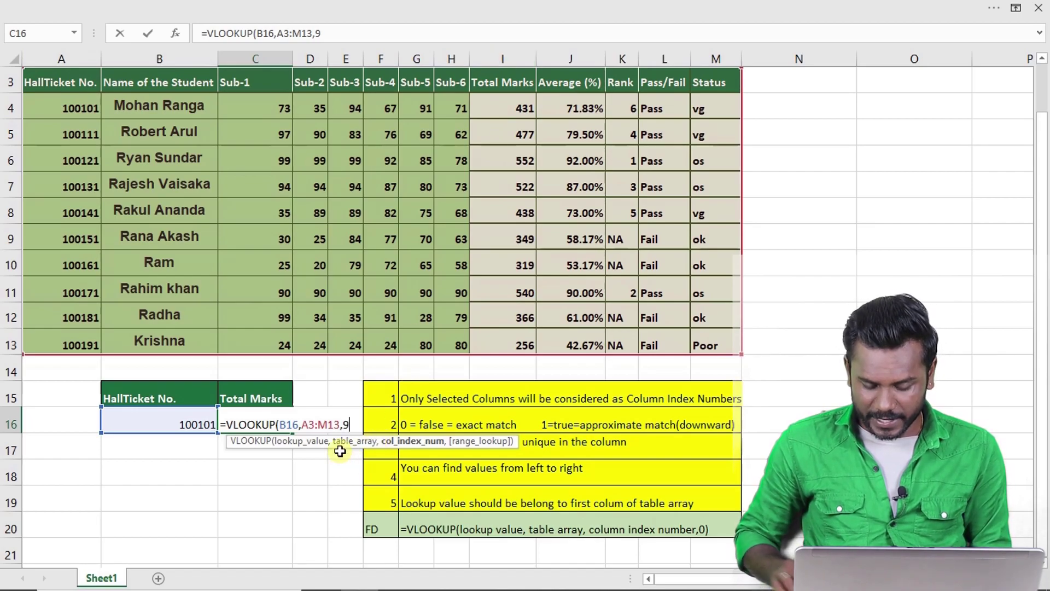
text(,false)
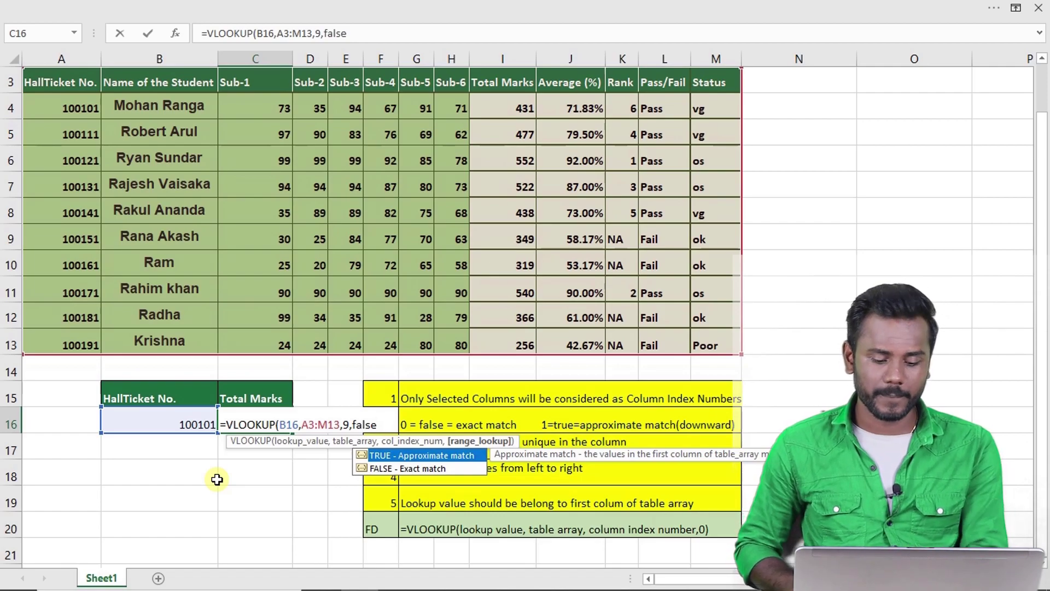
key(BackSpace)
key(BackSpace)
key(BackSpace)
key(BackSpace)
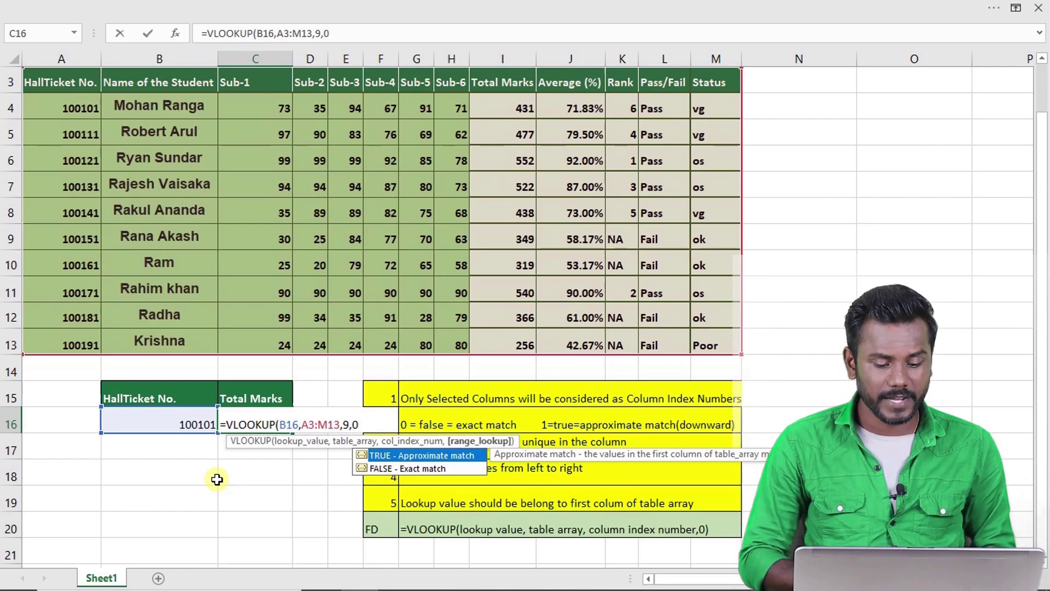
text())
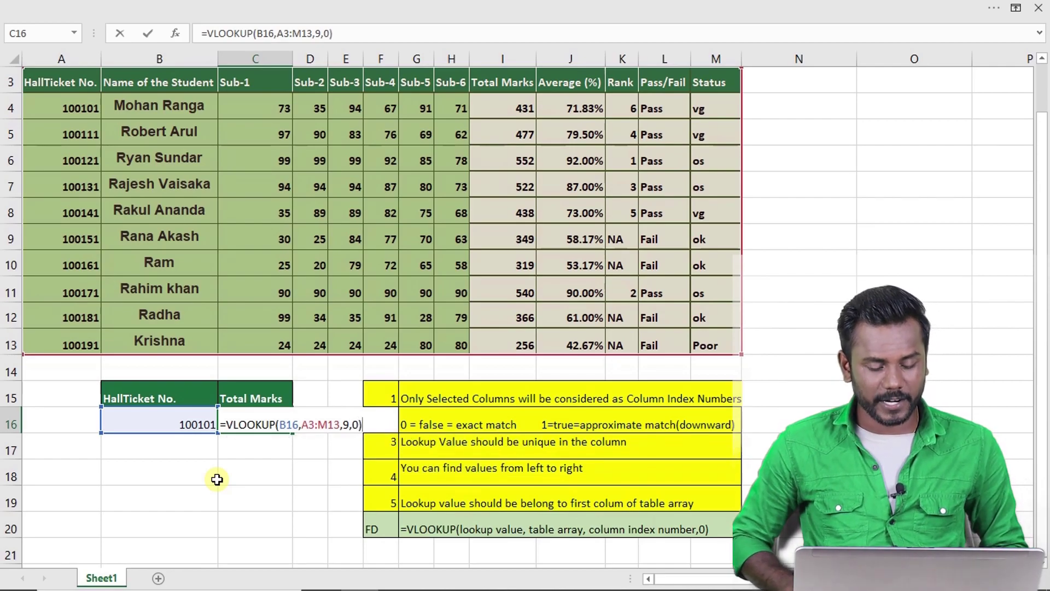
key(ctrl+Return)
- Check the Total Marks returned in C16 against the HallTicket No. column and the total in I4
click(189, 425)
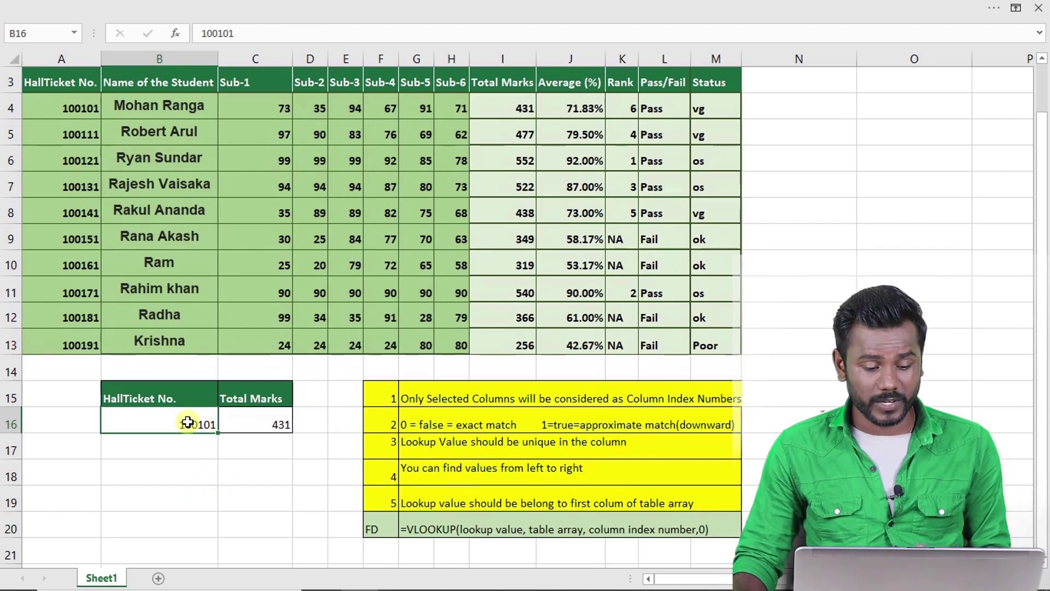
drag(85, 96, 47, 335)
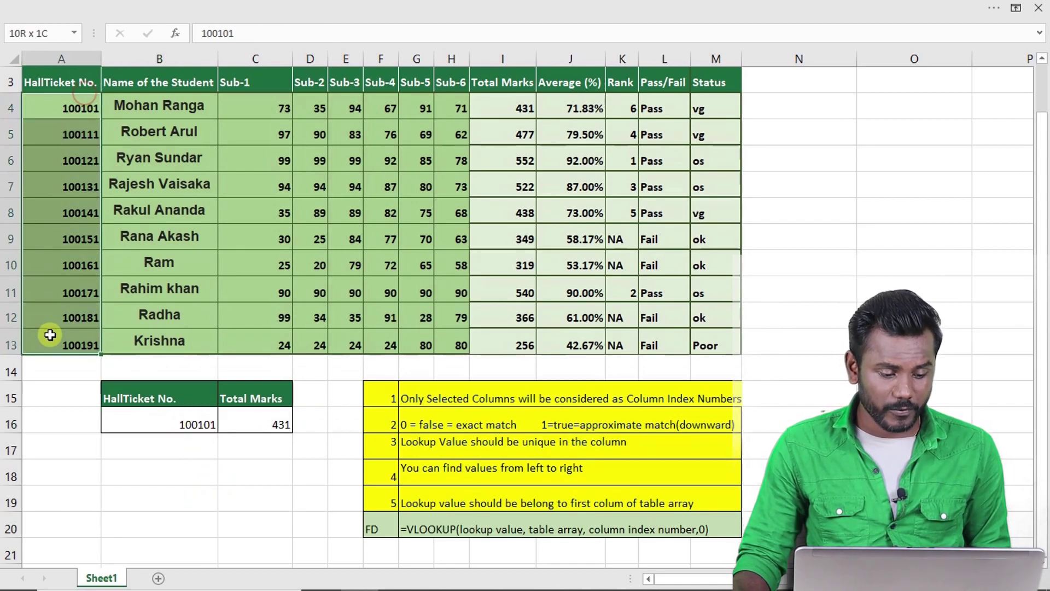
click(271, 431)
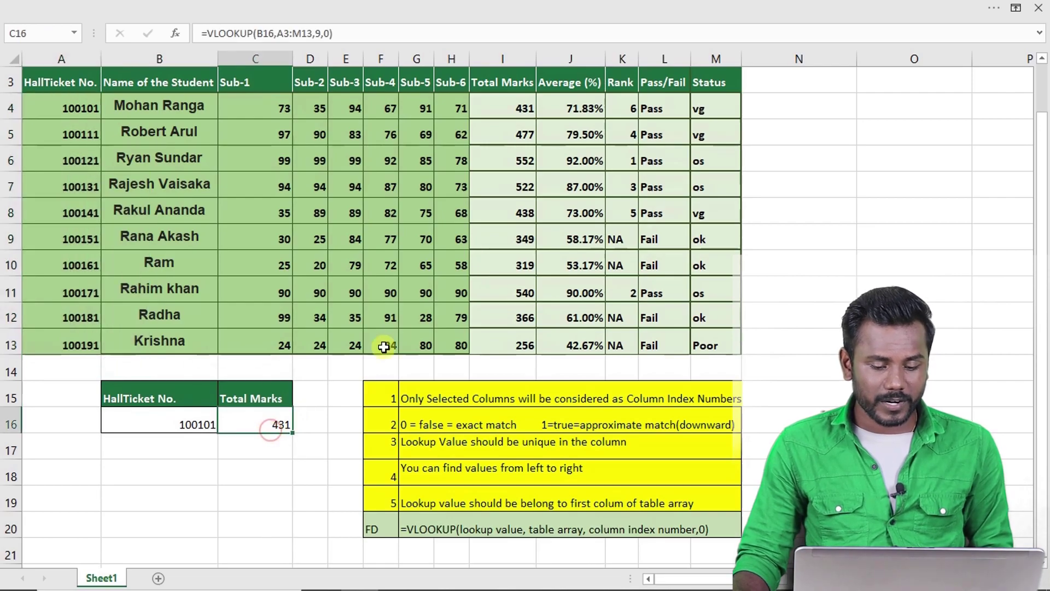
click(499, 111)
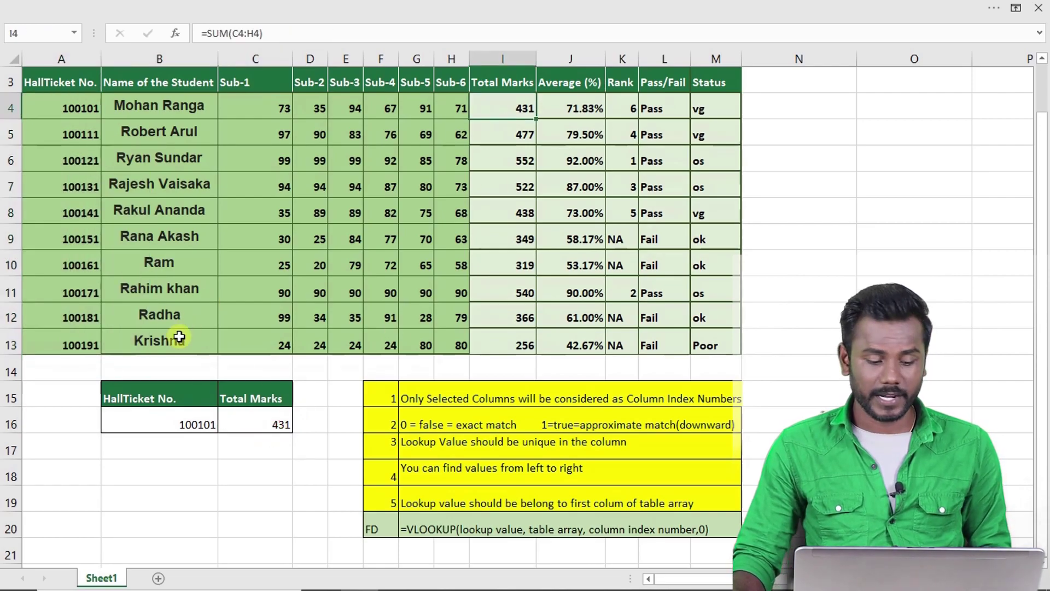
- Change the lookup value in B16 to the hall ticket number from A11 and check the result against row 11
click(159, 457)
click(170, 420)
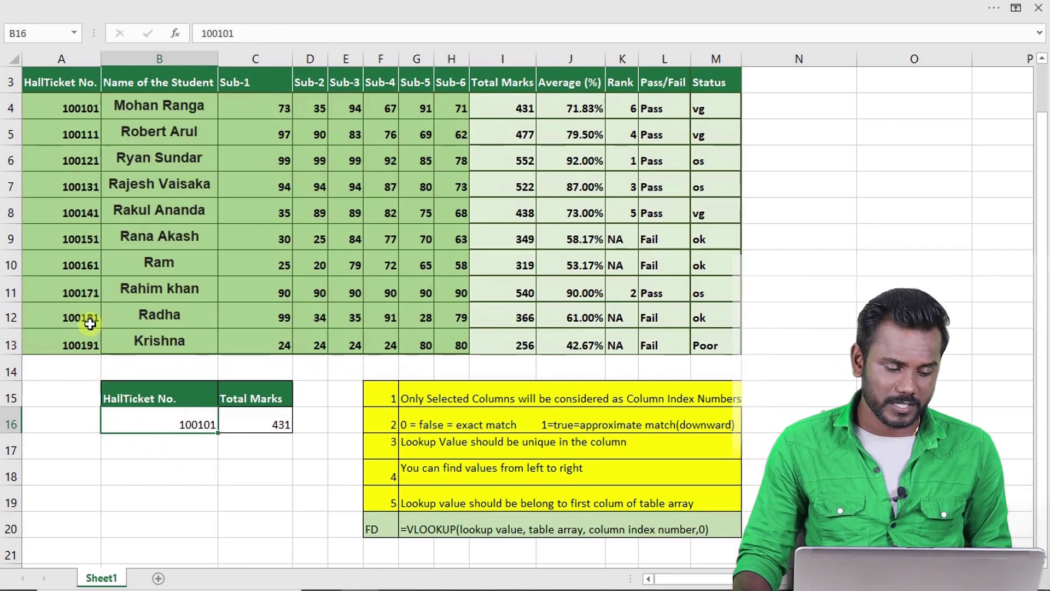
click(140, 416)
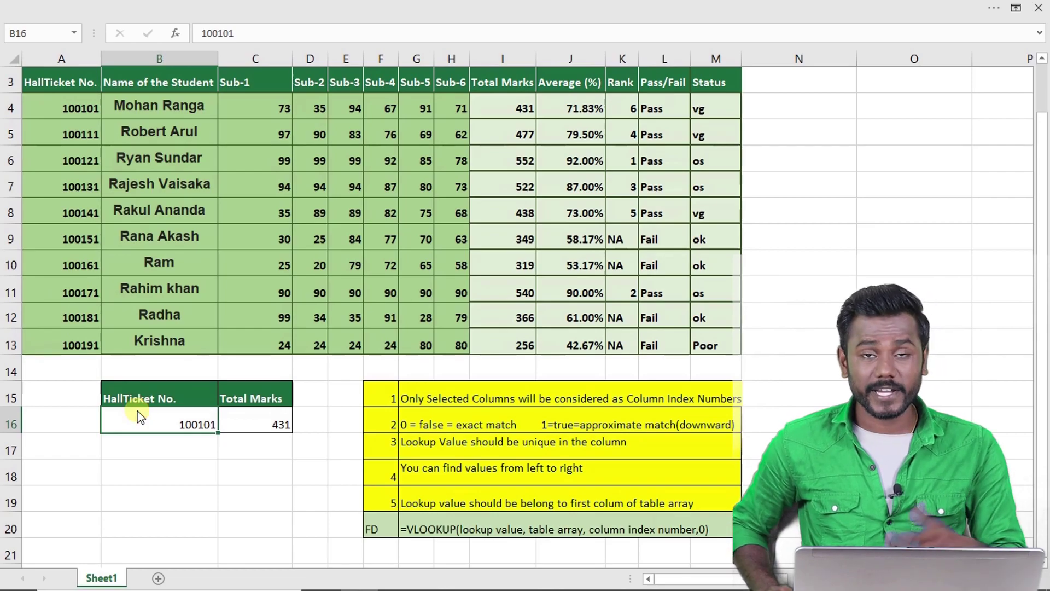
text(100171)
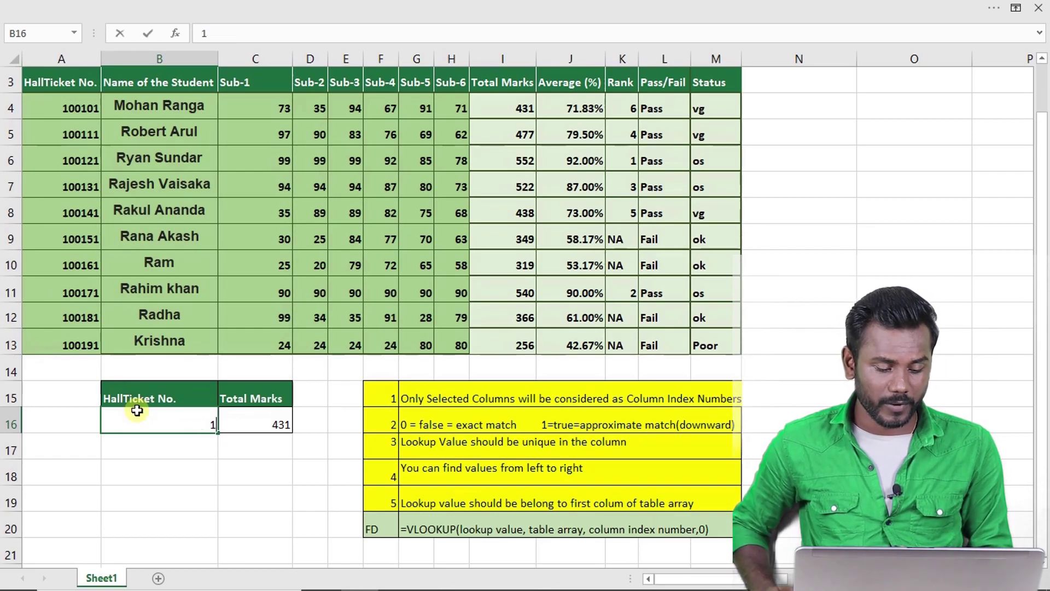
key(Tab)
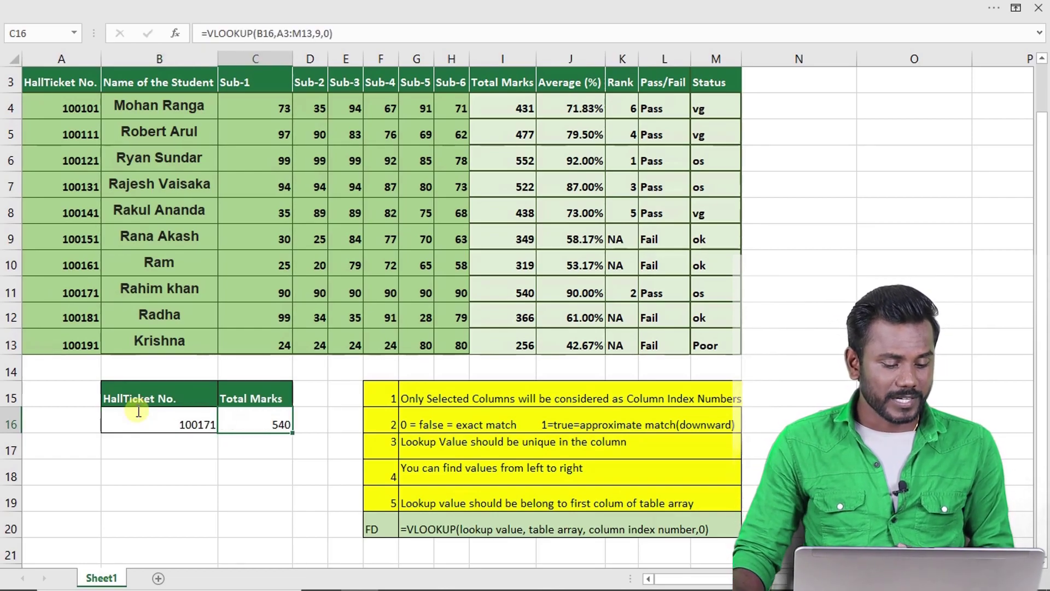
drag(79, 287, 525, 288)
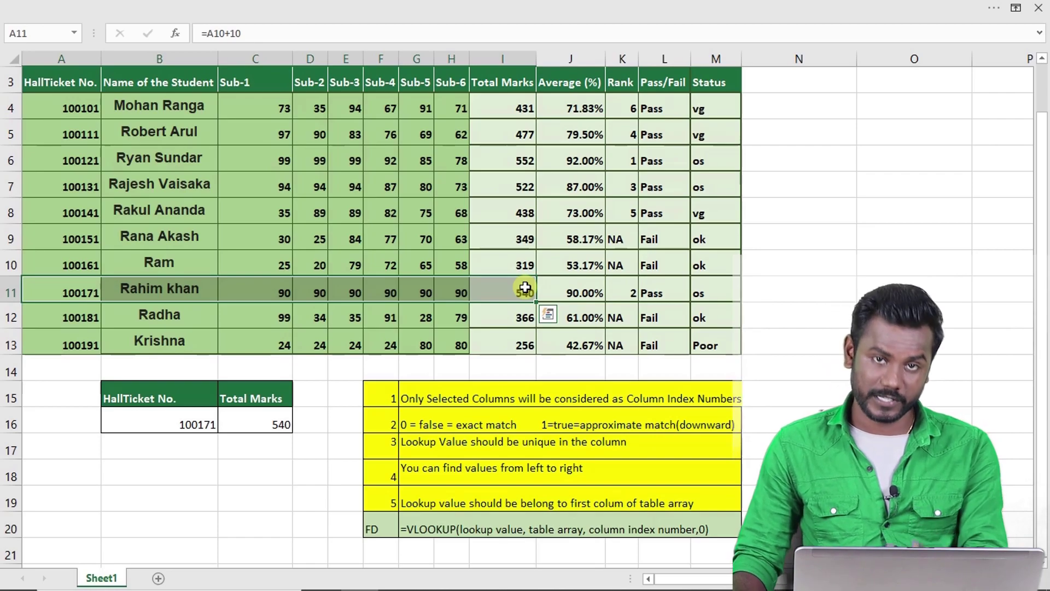
click(281, 490)
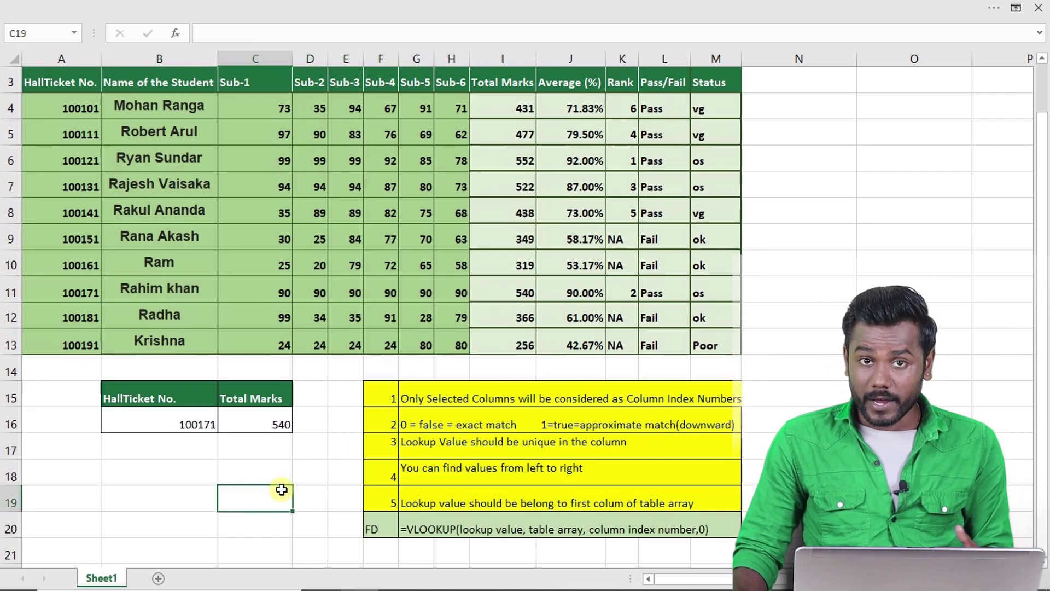
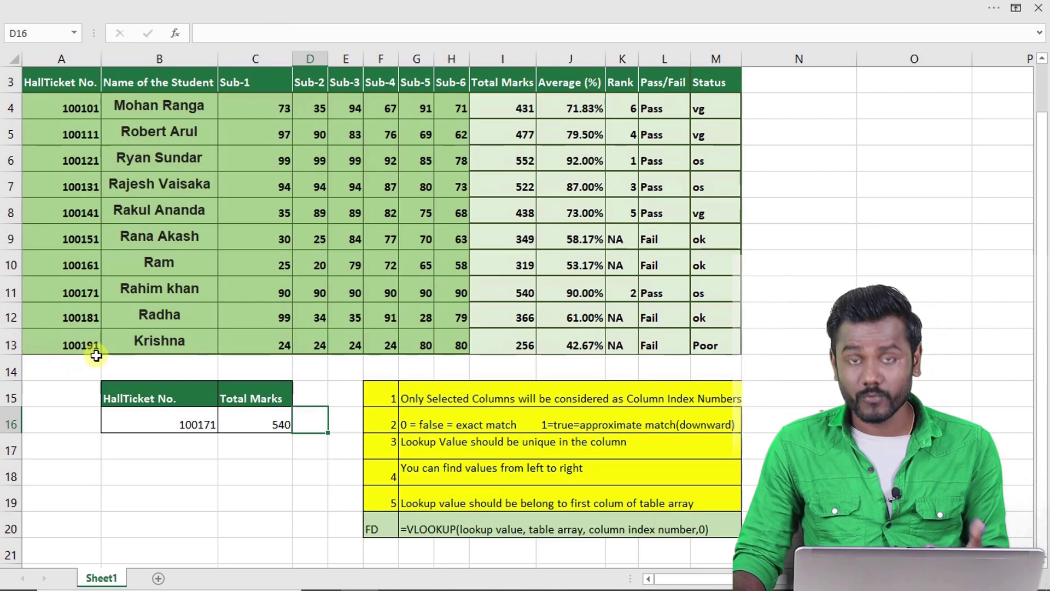
- Set the lookup value in B16 to one less than A13's hall ticket number and compare the result with row 12
click(176, 421)
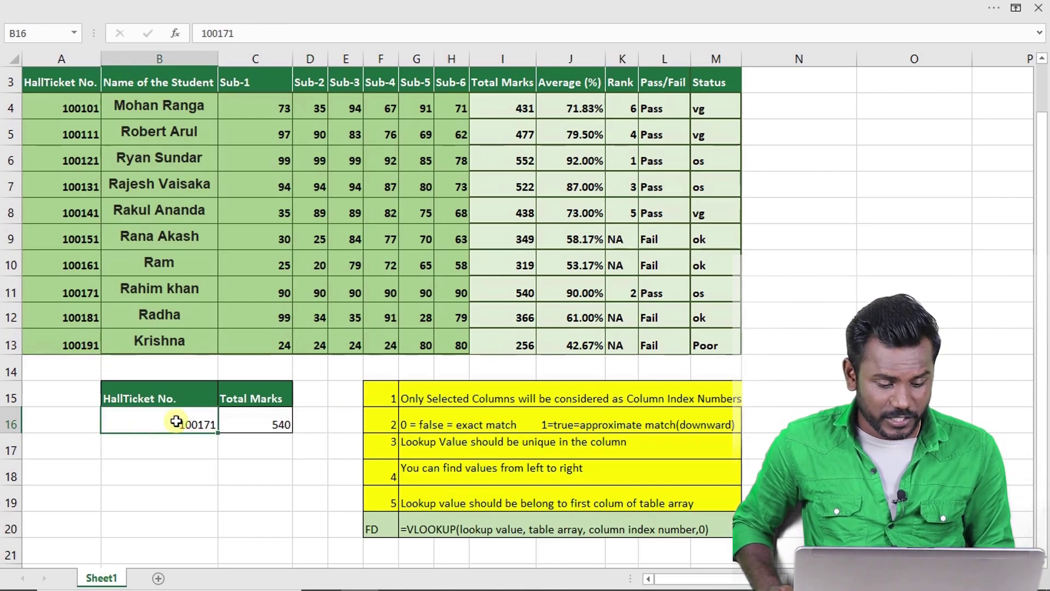
text(1)
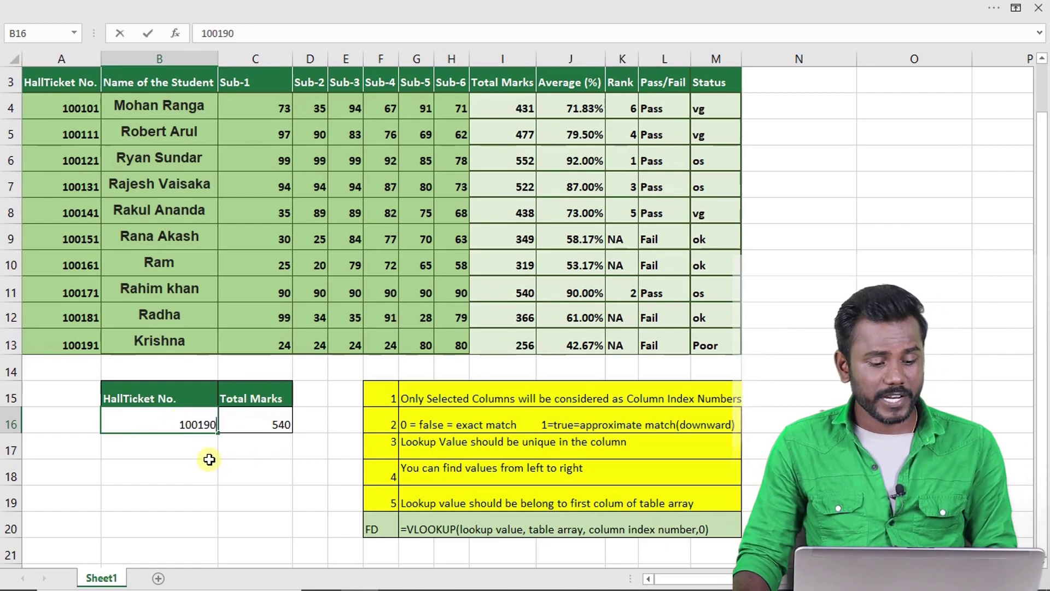
key(Tab)
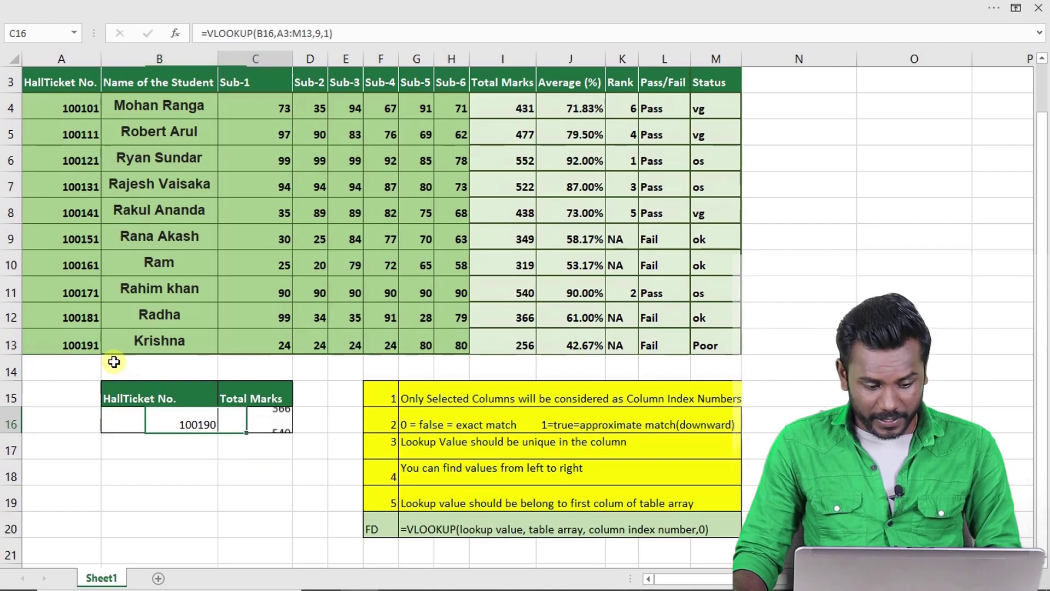
drag(493, 317, 76, 314)
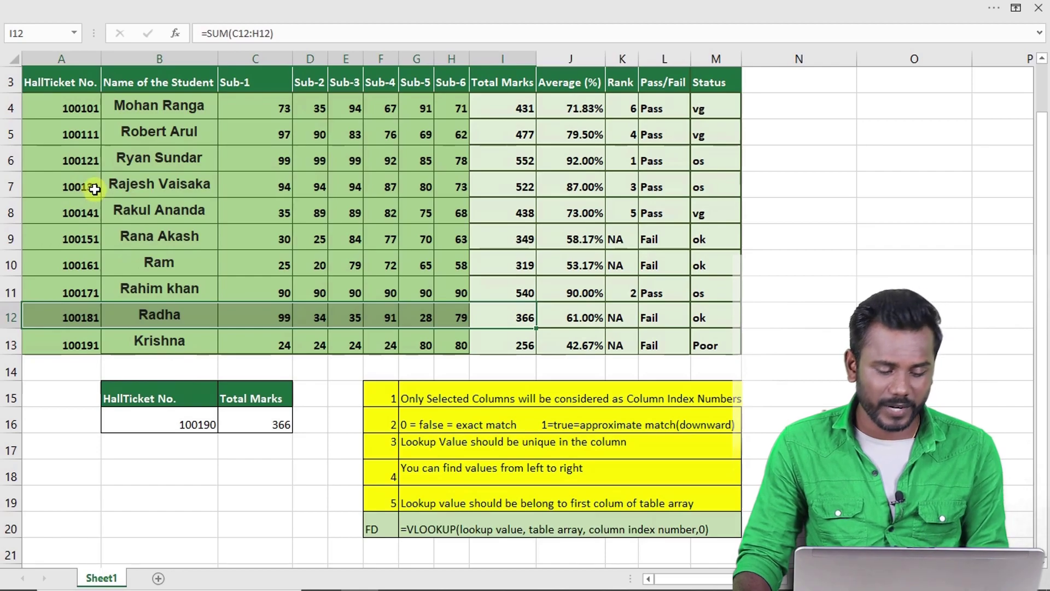
- Set the lookup value in B16 to one less than A7's hall ticket number and compare the result with row 6
click(164, 422)
text(1001)
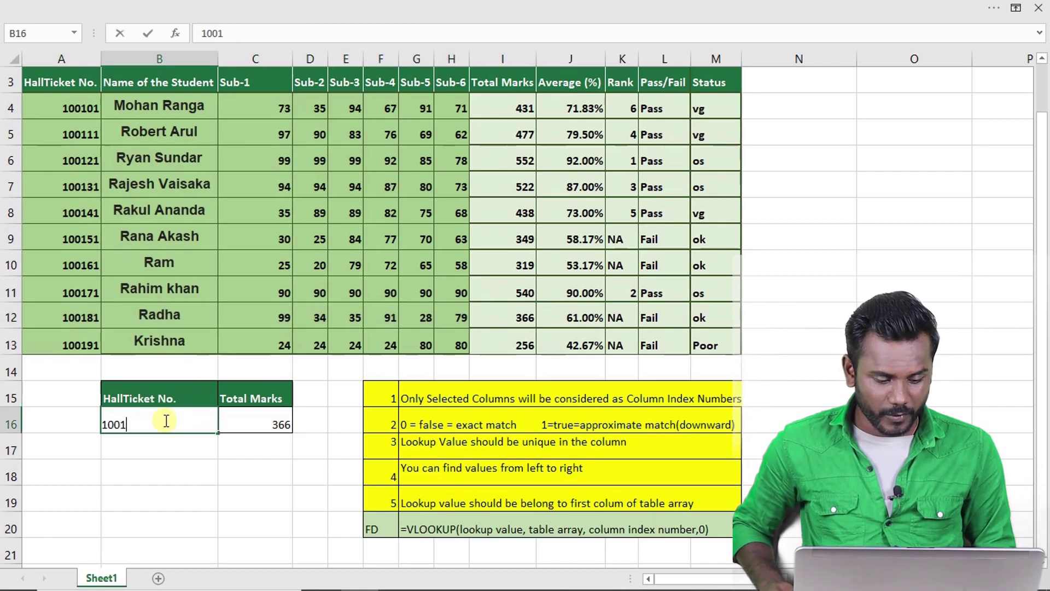
text(30)
key(Tab)
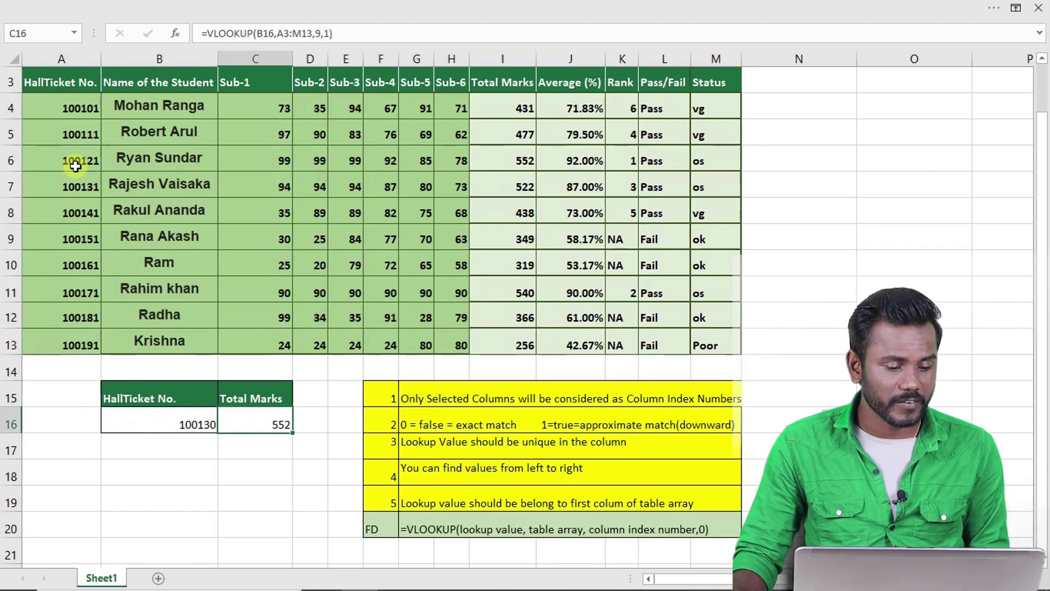
drag(71, 167, 528, 164)
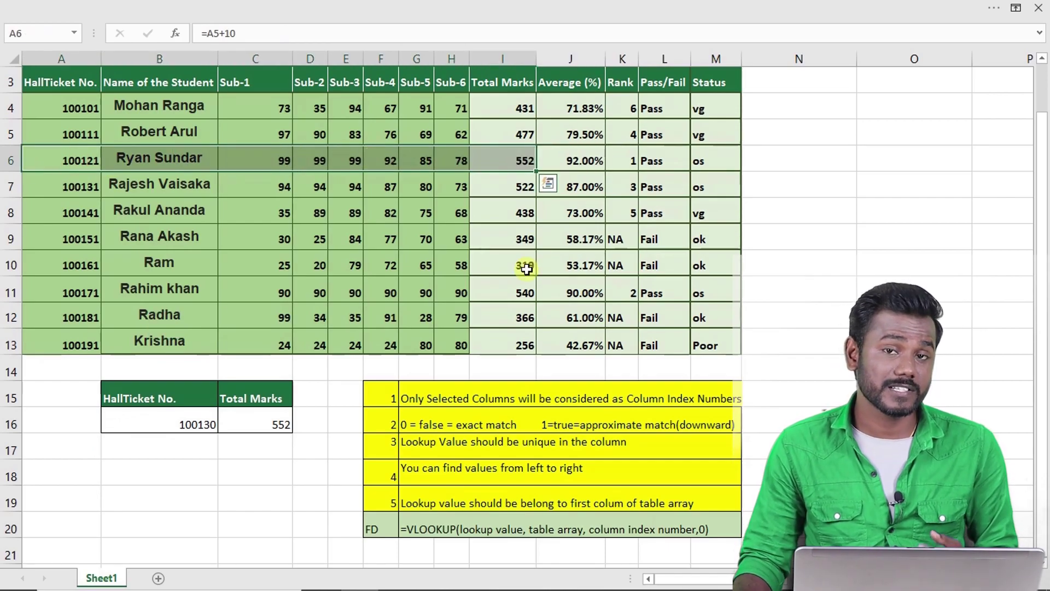
- Enter the headings Name in B18 and Rank in C18 for a second lookup table
click(176, 470)
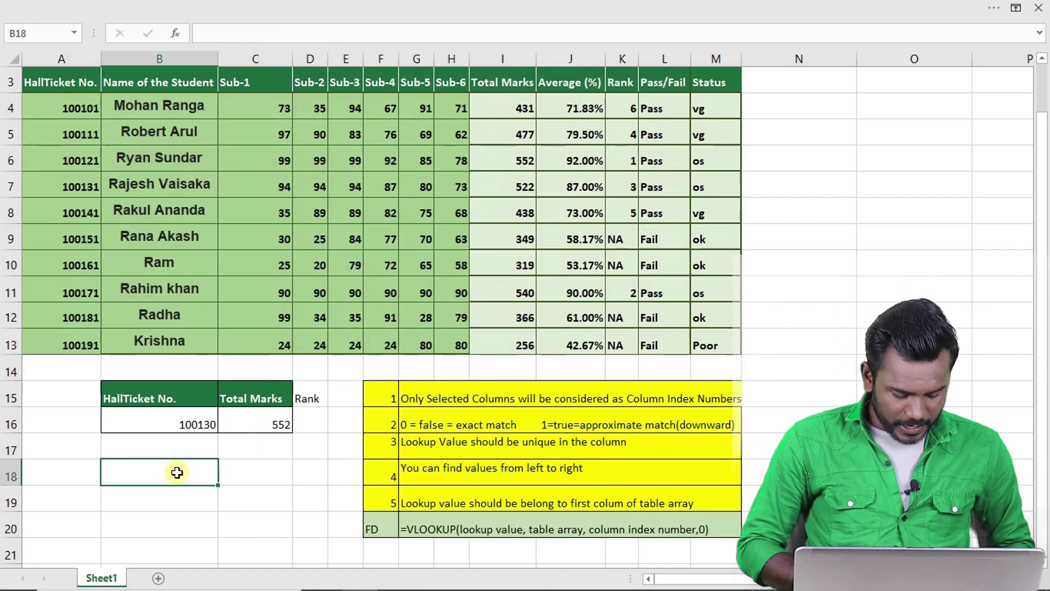
text(Name)
key(Tab)
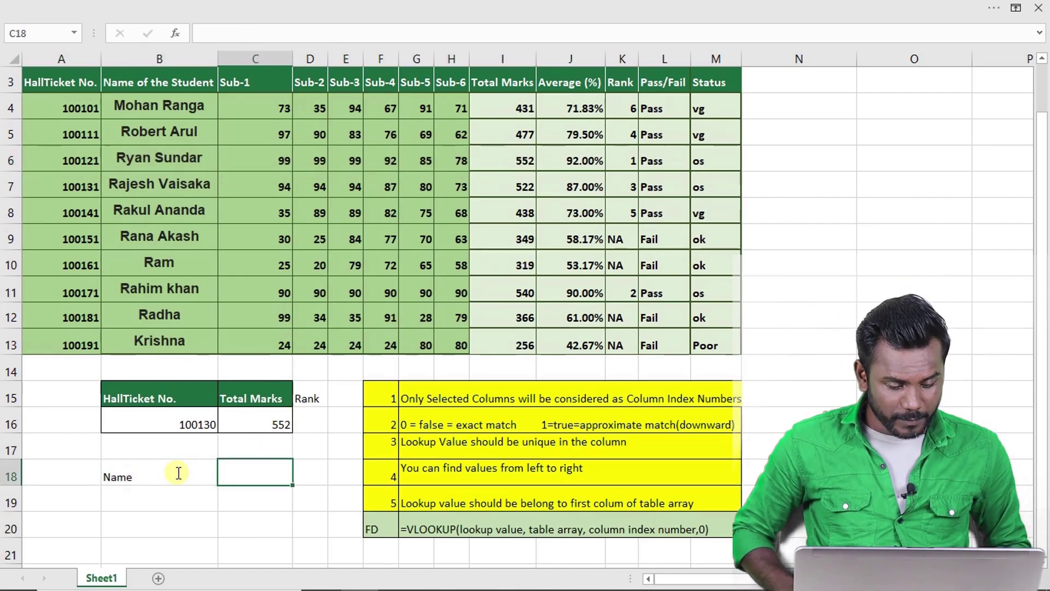
text(Rank)
key(Return)
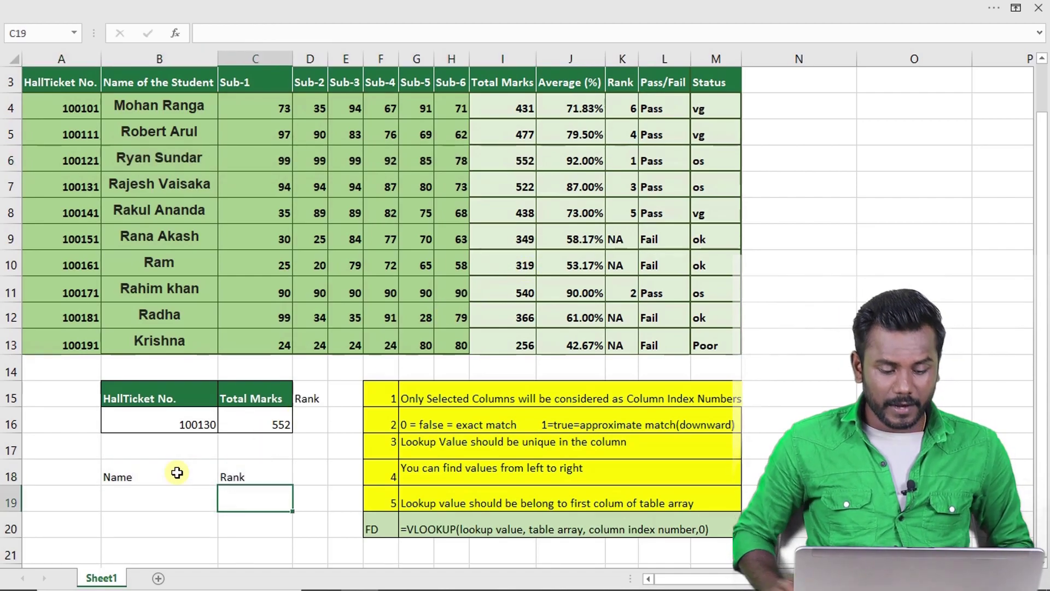
- Copy the student's name from B4 into B19 as the lookup value for the Rank lookup
click(146, 103)
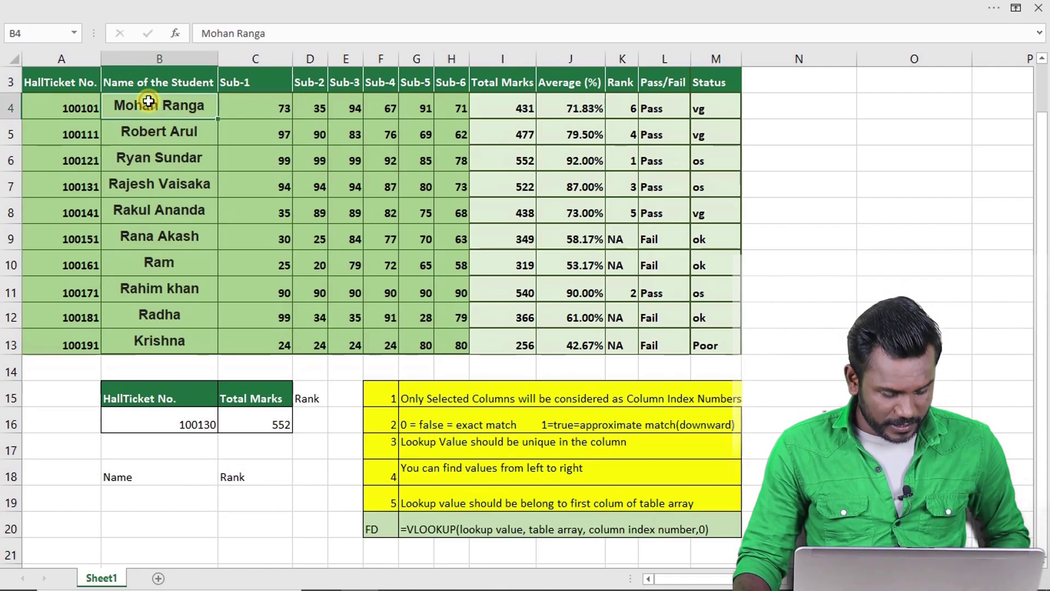
key(ctrl+c)
click(145, 494)
key(ctrl+v)
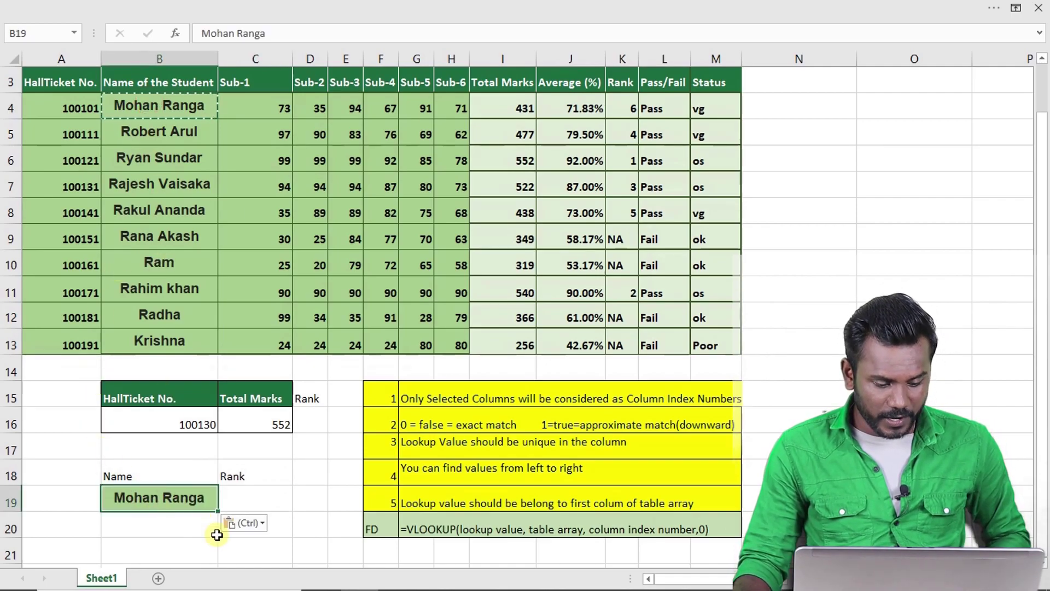
click(179, 546)
- Examine the student name column and count the columns from B to Rank in K to determine the column index number
click(273, 495)
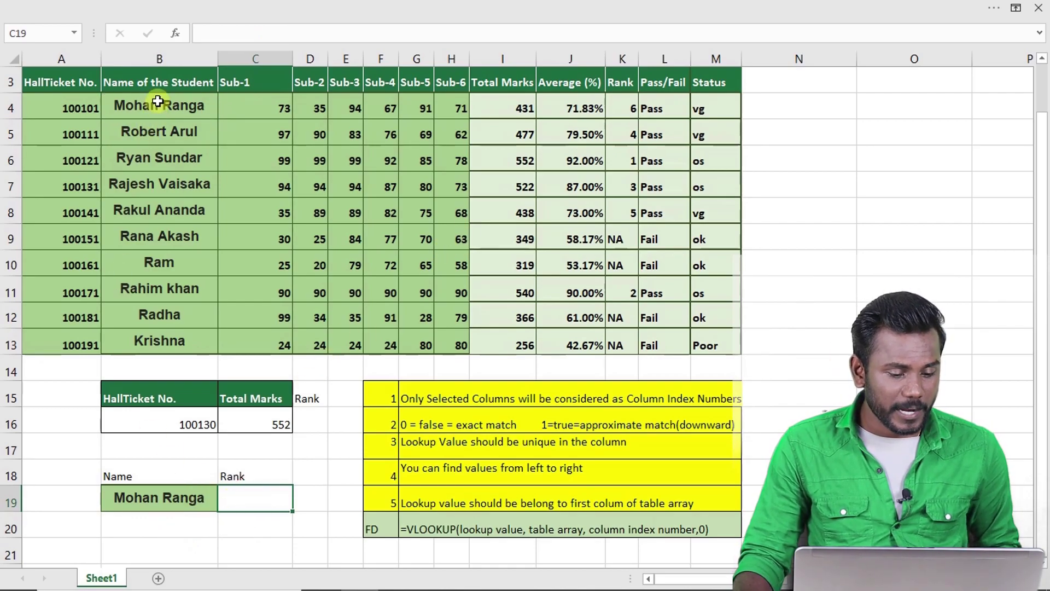
drag(156, 106, 163, 339)
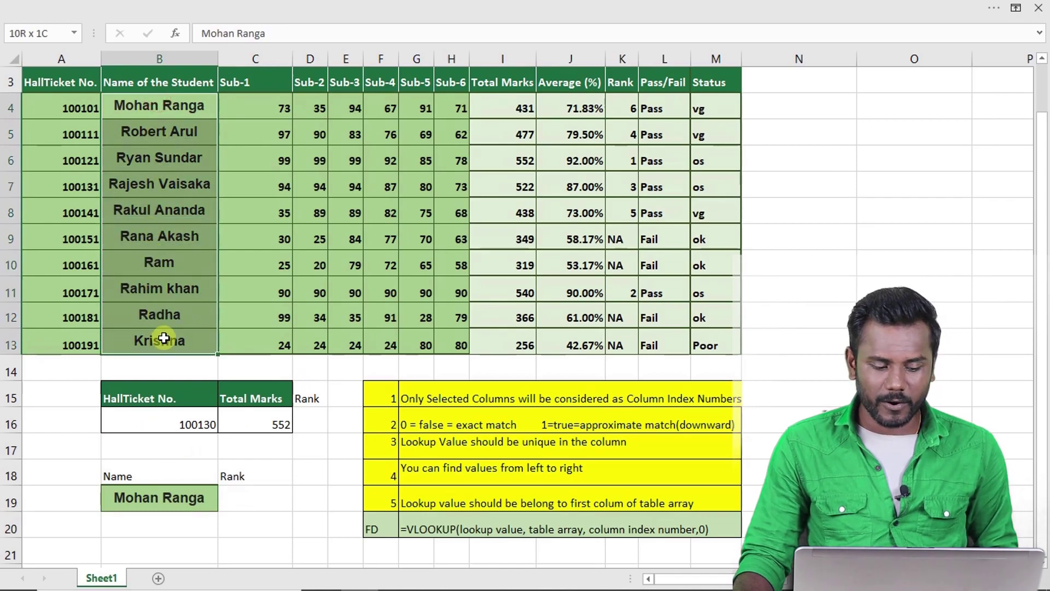
click(249, 500)
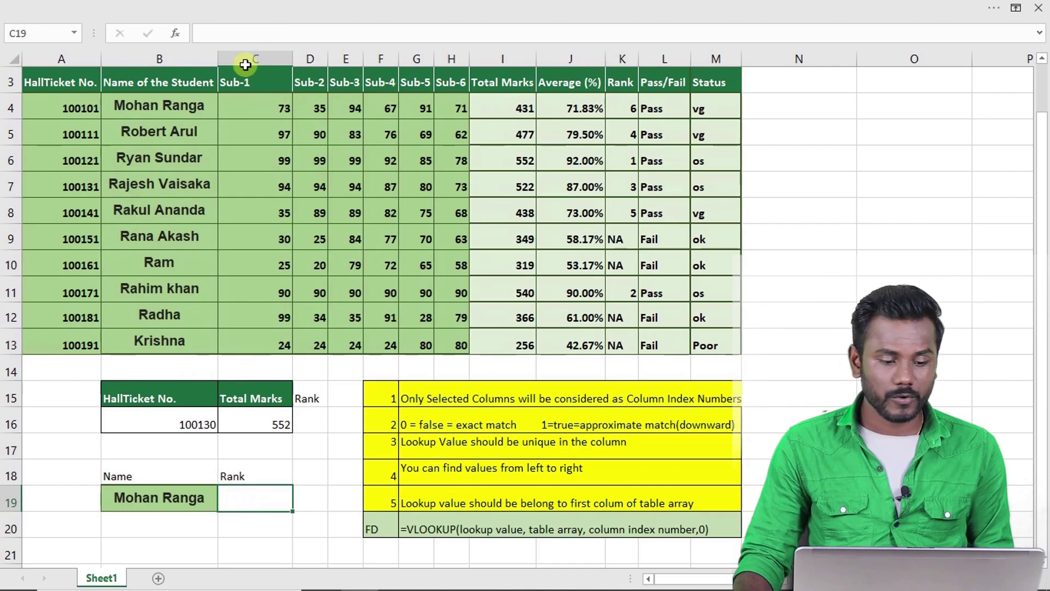
click(169, 57)
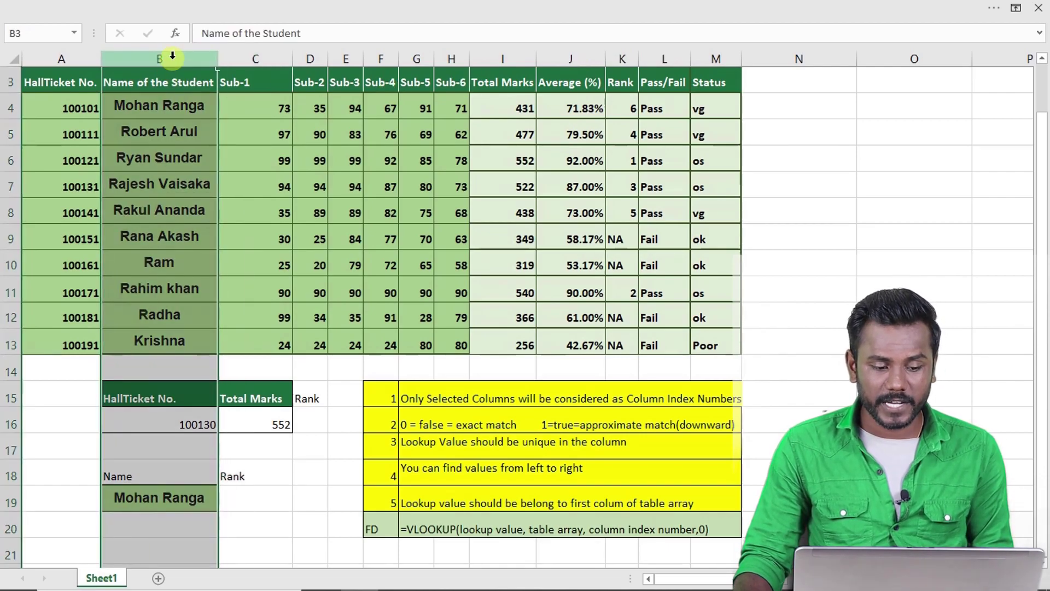
click(253, 57)
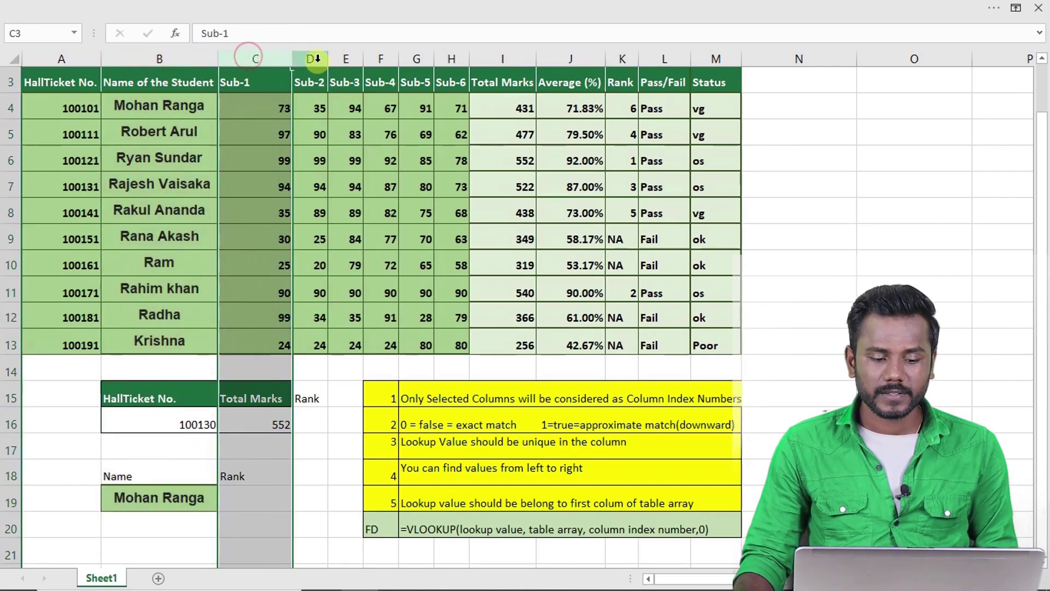
click(309, 57)
click(346, 58)
click(381, 58)
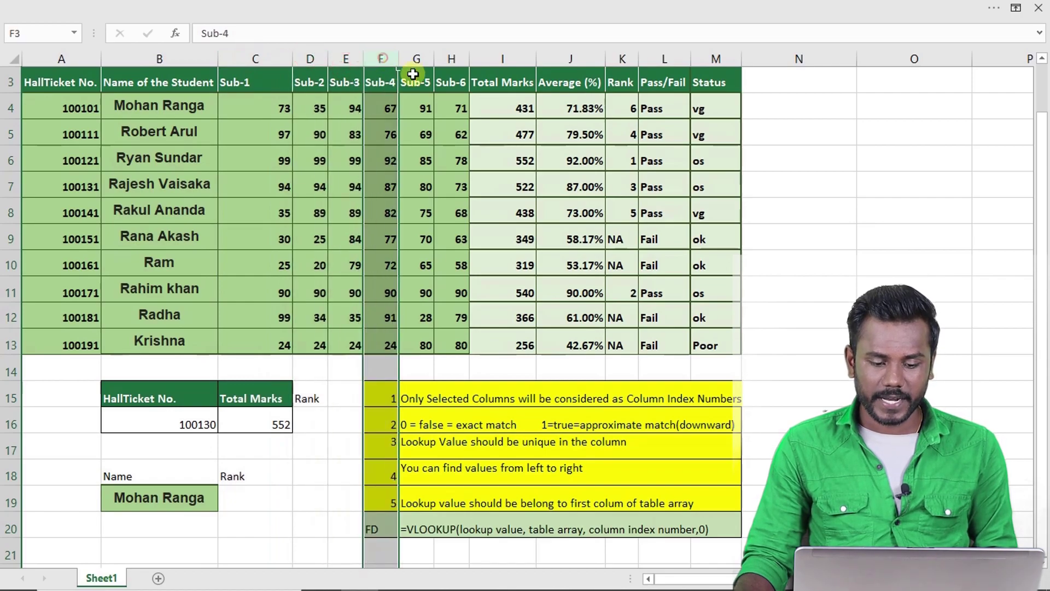
click(416, 58)
click(450, 58)
click(502, 58)
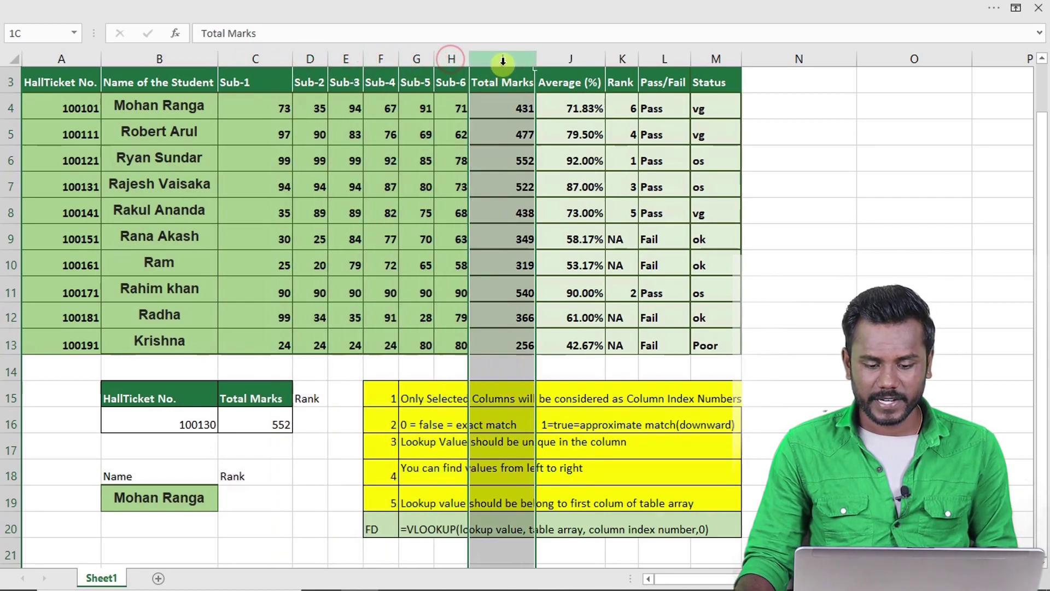
click(559, 58)
click(627, 58)
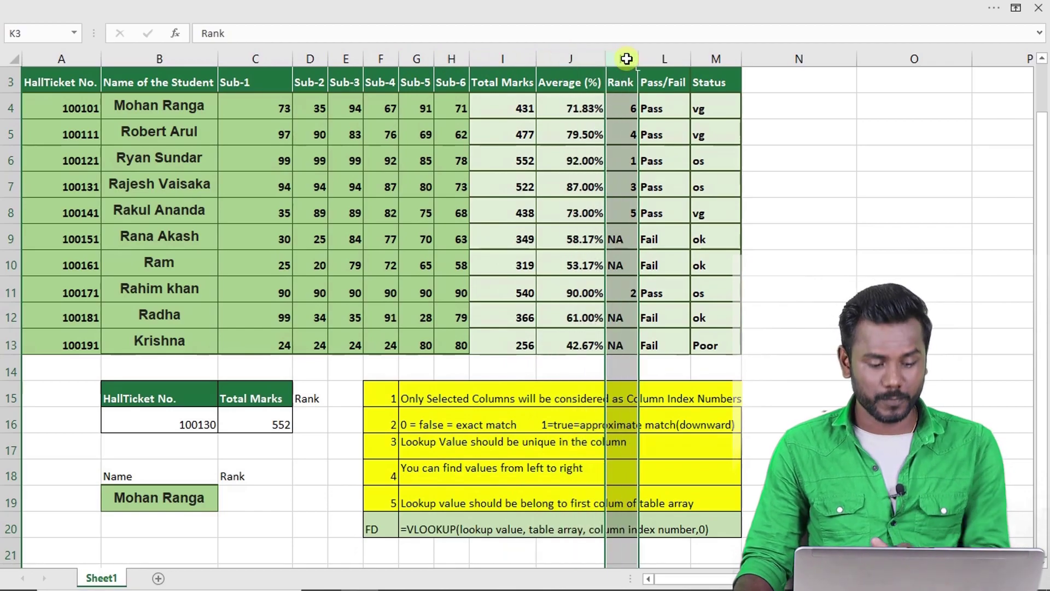
- Begin a VLOOKUP formula in C19 with B19 as the lookup value
click(241, 499)
text(=vl)
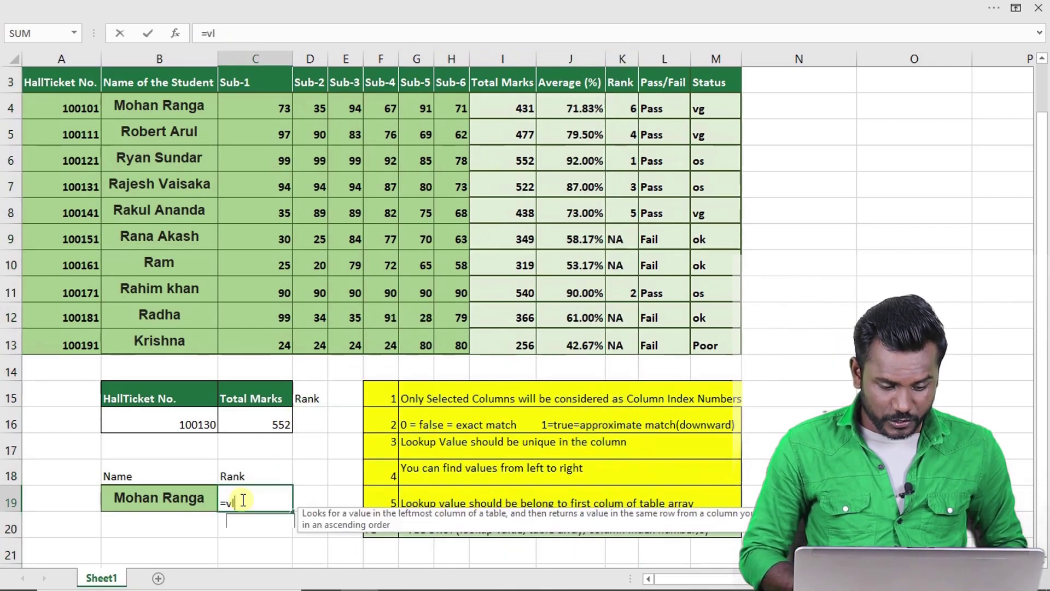
key(Tab)
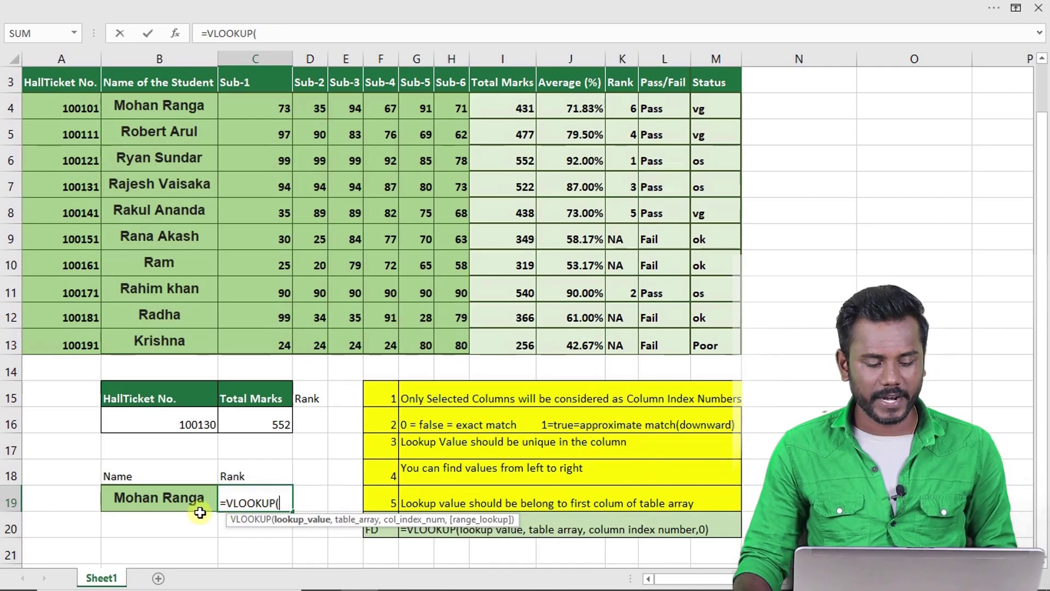
click(178, 501)
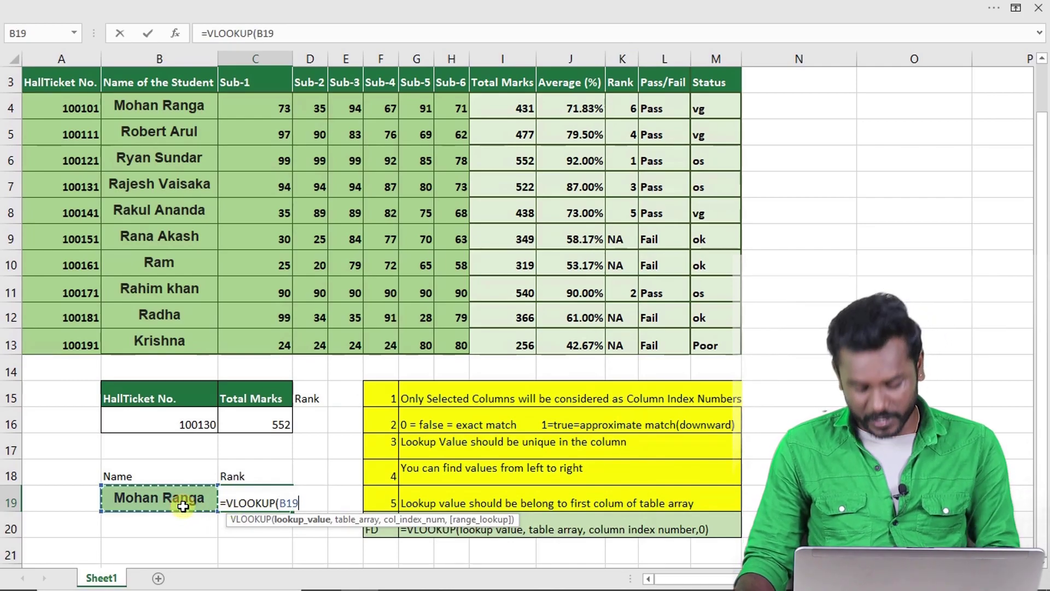
text(,)
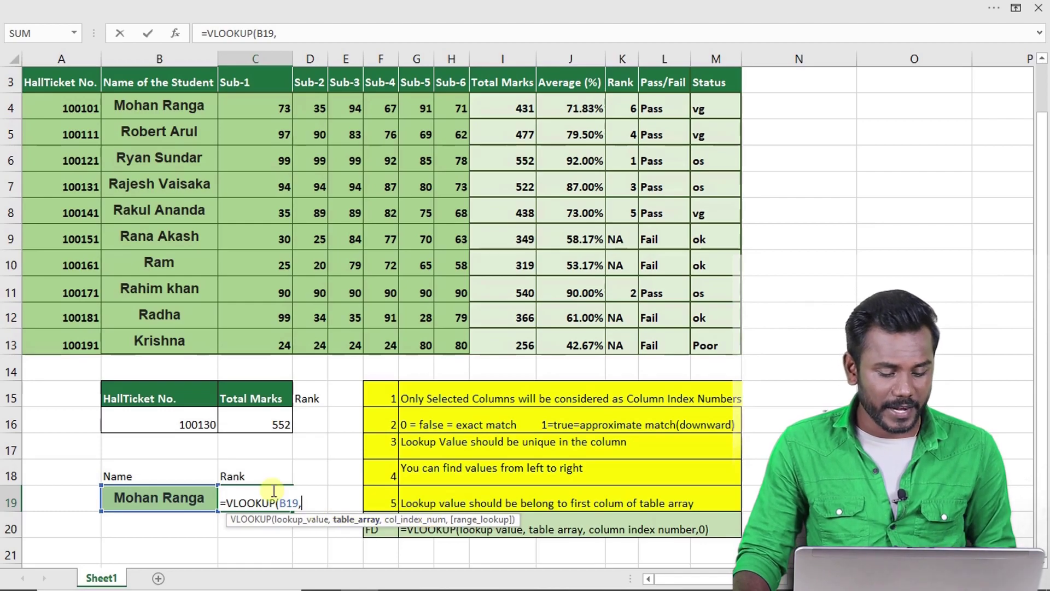
- Clear the lookup value from the C19 formula and reference B19 again
key(BackSpace)
key(BackSpace)
key(BackSpace)
key(BackSpace)
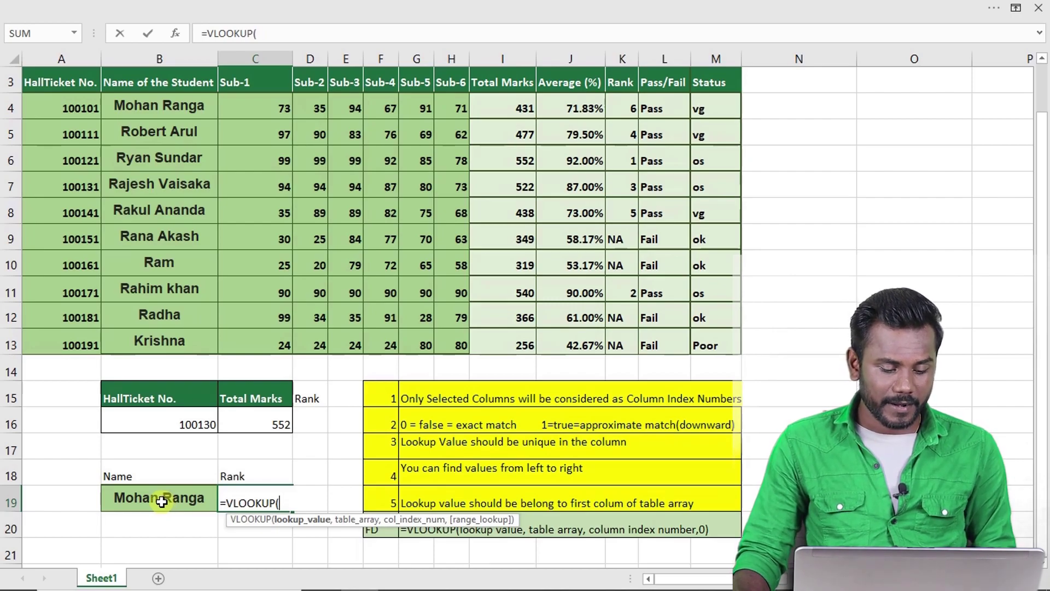
click(162, 501)
text(,)
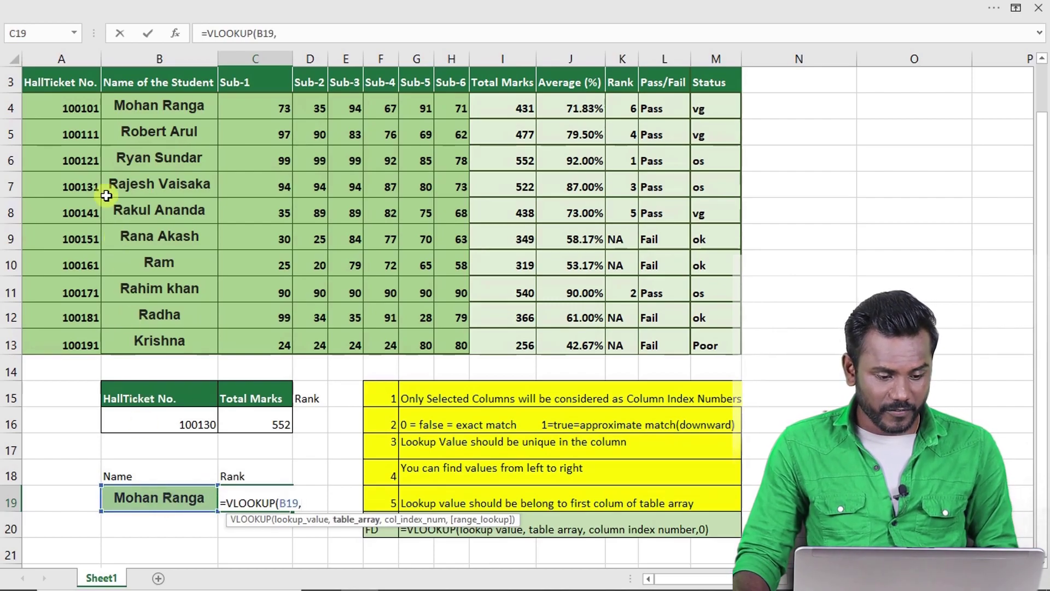
- Complete the VLOOKUP formula in C19 with B3:M13 as the table array, column index number 10 and 0 for an exact match
drag(109, 82, 713, 343)
text(,10)
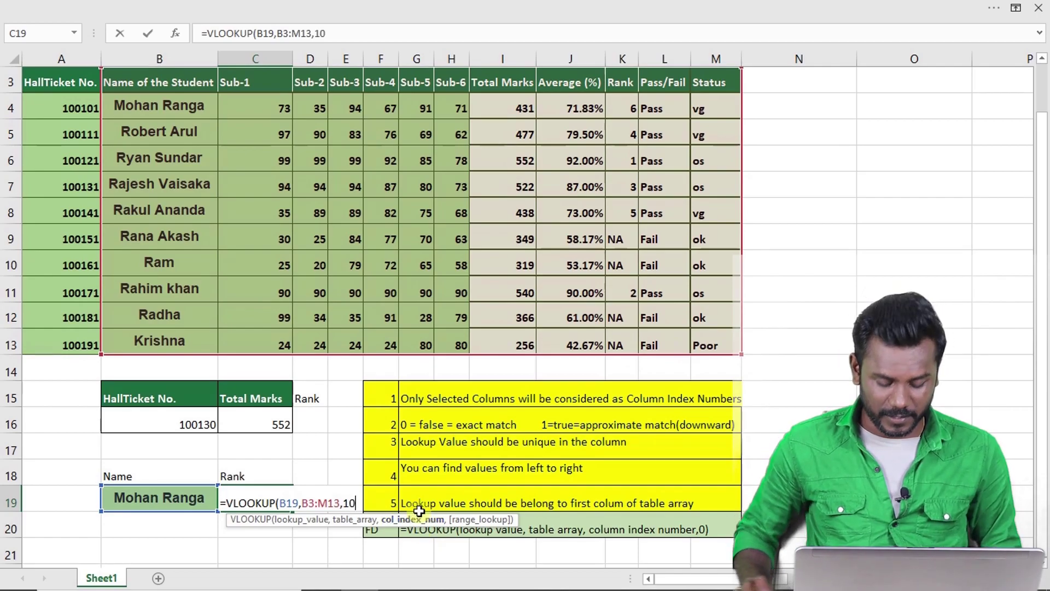
text(,)
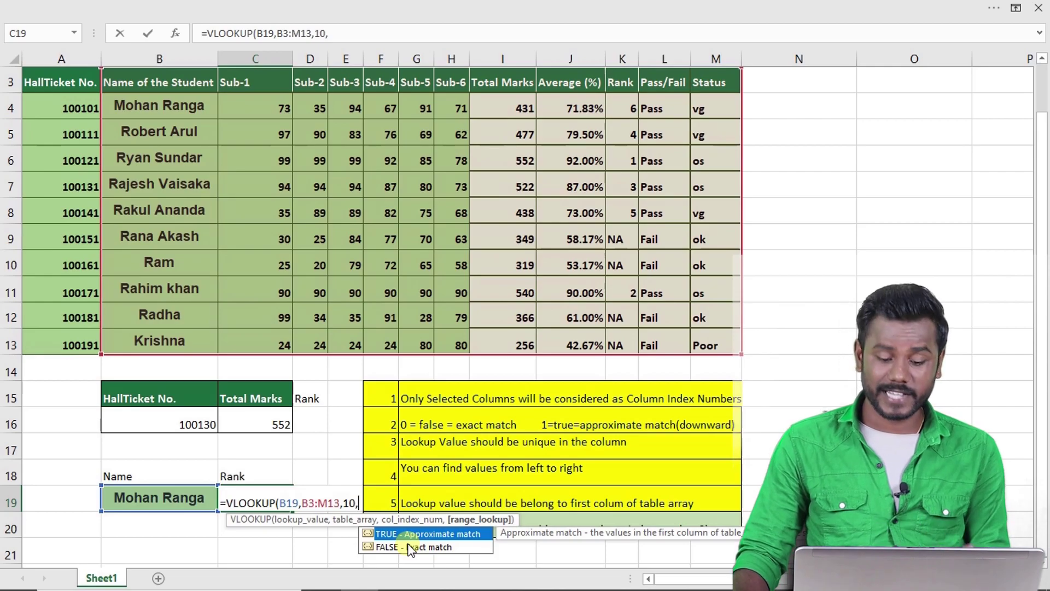
text(0)
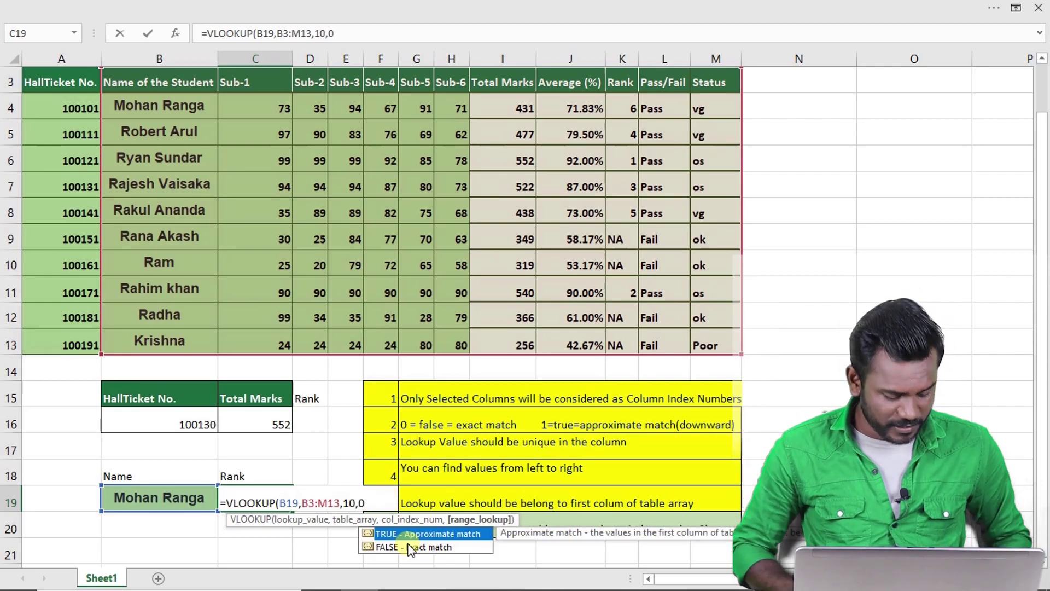
text())
key(Tab)
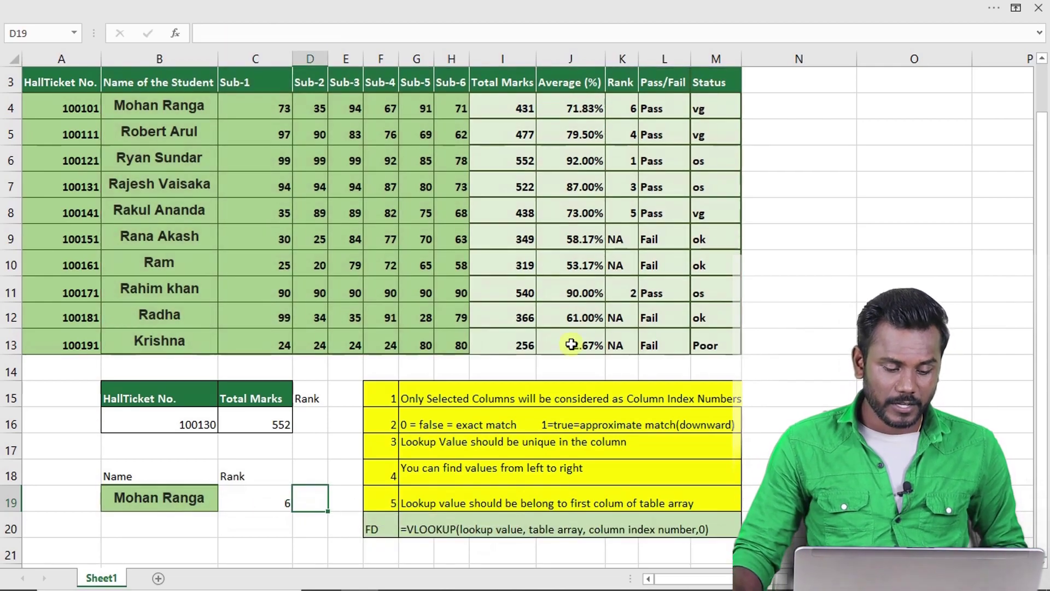
- Check the rank returned in C19 for the name in B19 against the student's row in B4 and K4
click(193, 497)
click(279, 495)
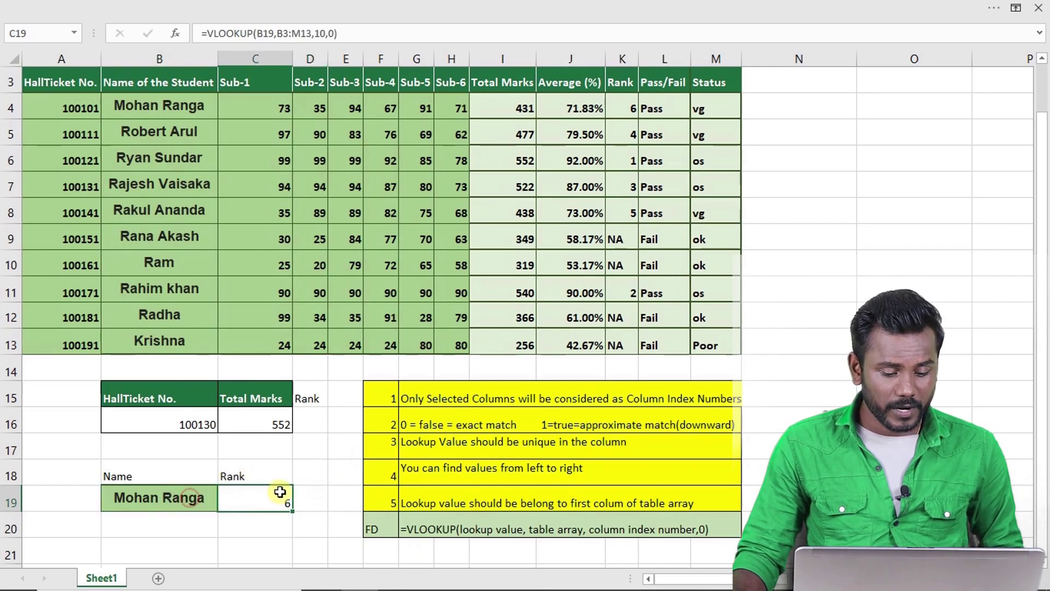
click(152, 107)
click(628, 105)
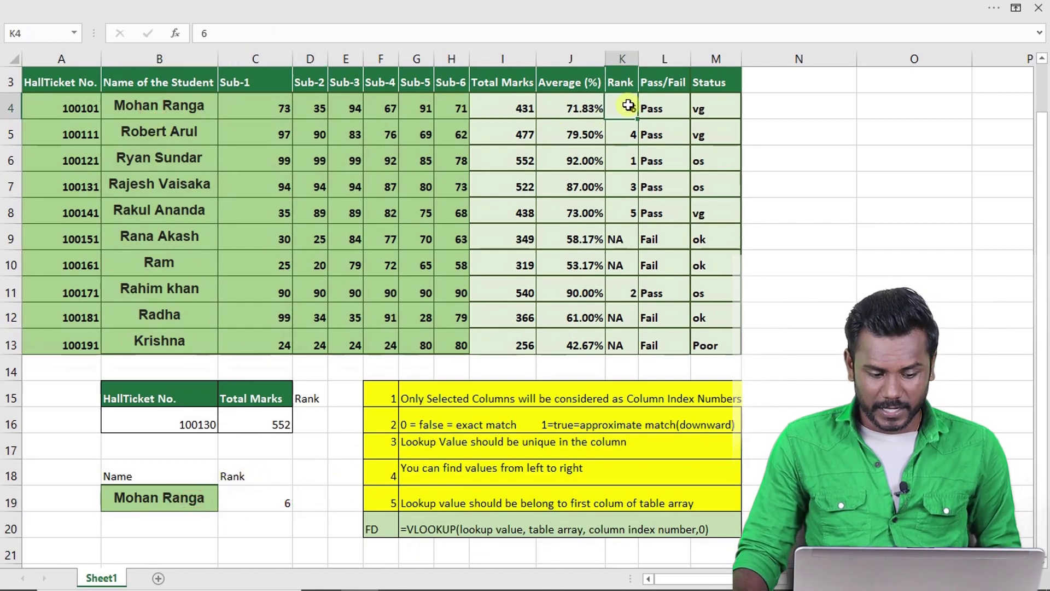
- Replace the lookup name in B19 with the student name shown in B10
click(167, 261)
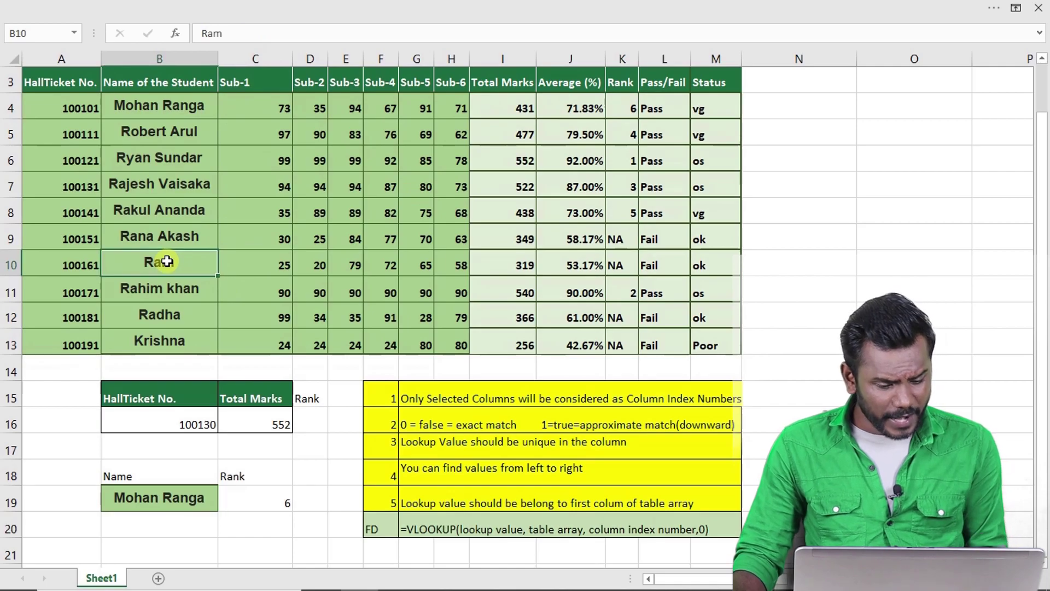
click(152, 502)
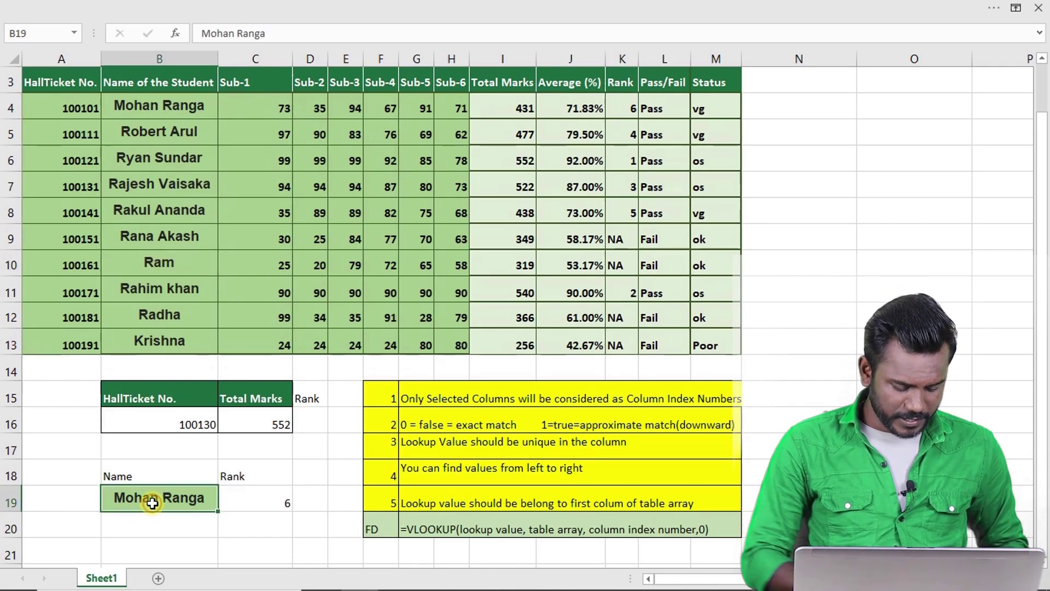
text(Ram)
key(Tab)
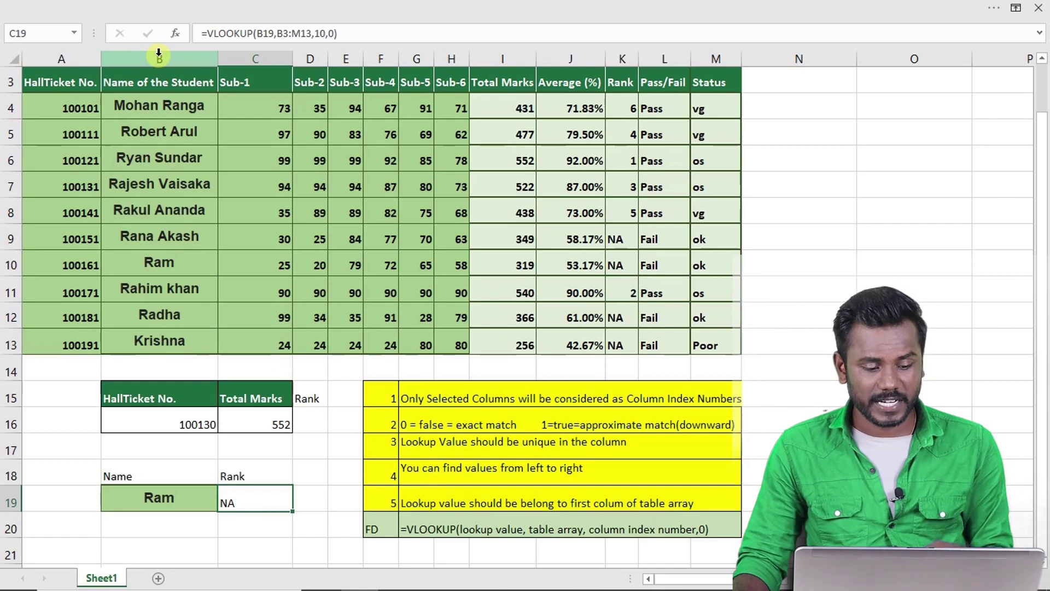
- Go to the Top Products table in columns S to V of the same sheet
click(369, 435)
key(Right)
key(Right)
key(Right)
key(Right)
key(Right)
key(Right)
key(Right)
key(Right)
key(Right)
key(Right)
key(Right)
key(Right)
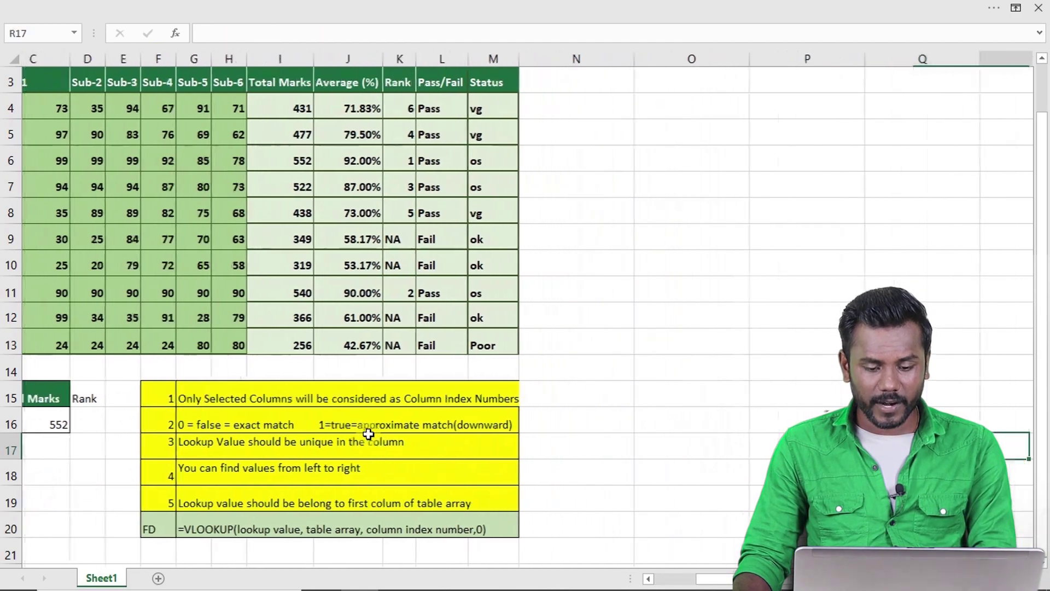
key(Right)
key(Right)
key(Right)
key(Right)
key(Right)
key(Right)
key(Right)
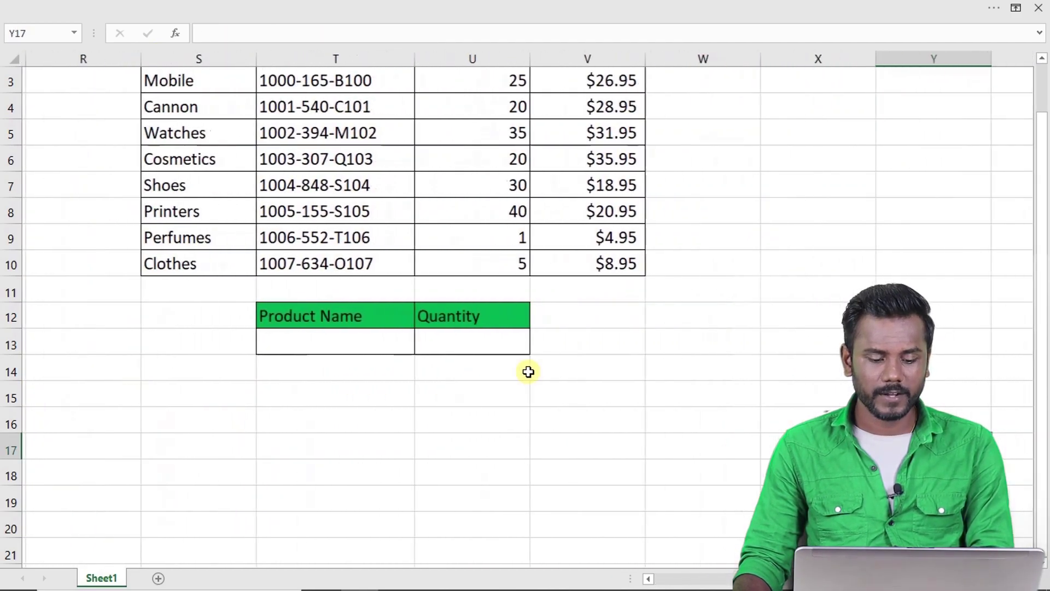
key(Right)
key(Left)
key(Left)
key(Left)
key(Left)
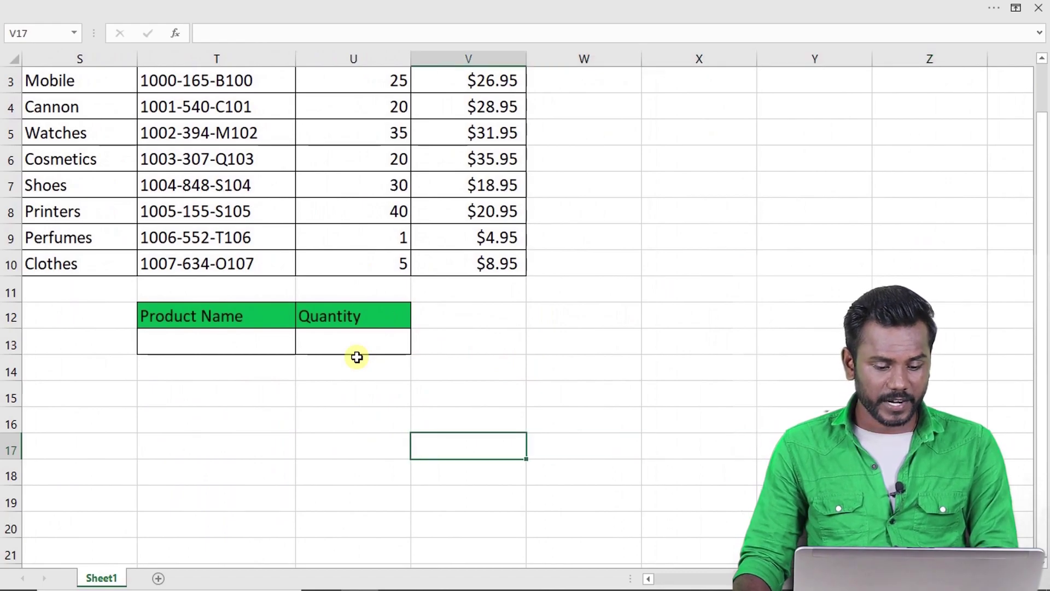
key(Left)
key(Left)
key(Left)
key(Left)
key(Up)
key(Up)
key(Up)
key(Up)
scroll(372, 310, up, 1)
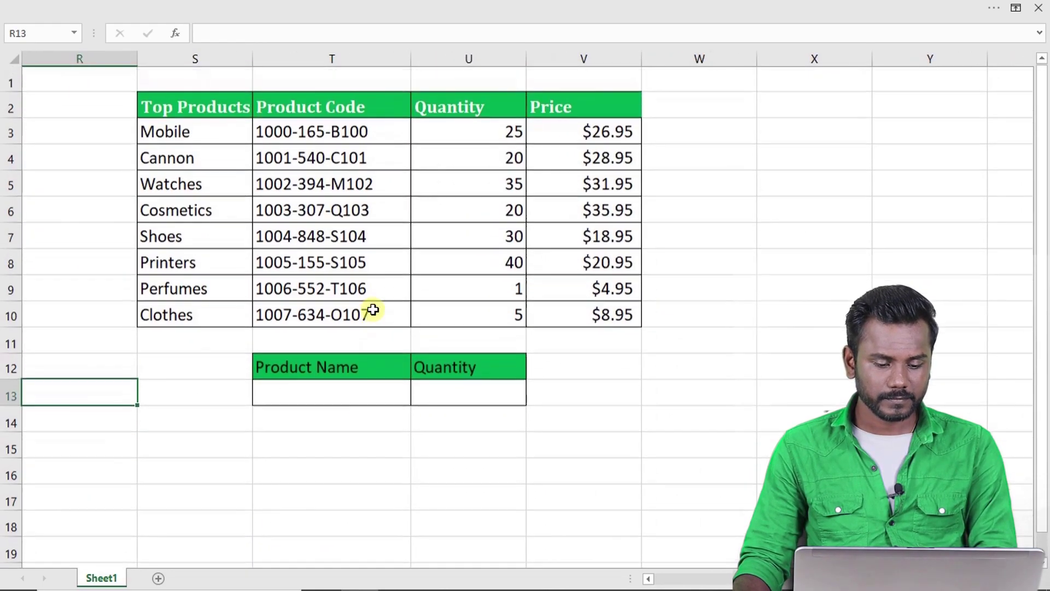
- Examine the product table's headers, the empty lookup cells T13 and U13, and the Top Products and Quantity columns
click(191, 111)
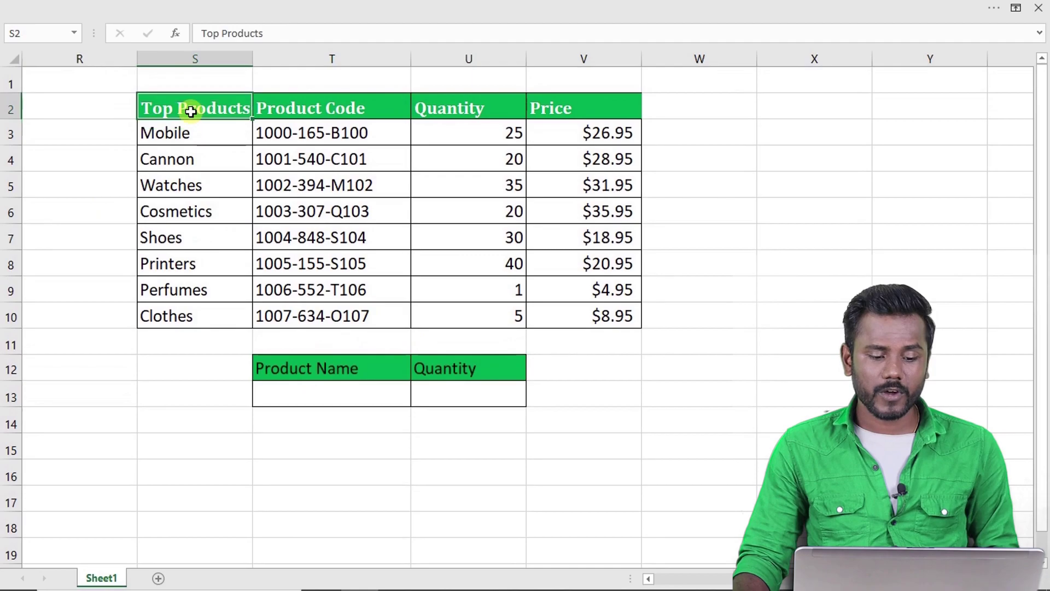
click(309, 112)
click(446, 106)
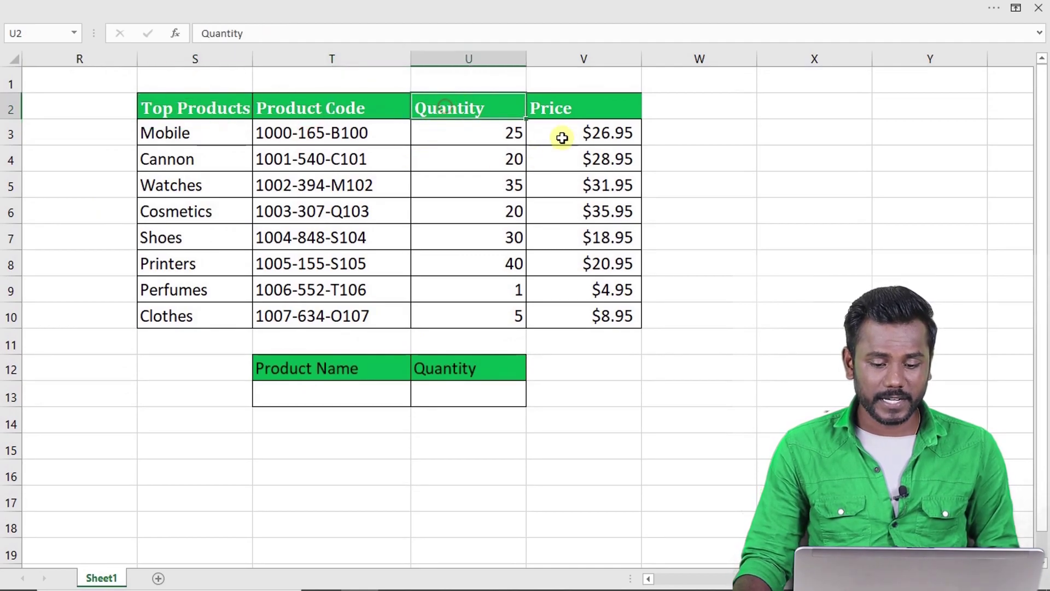
click(576, 109)
click(363, 395)
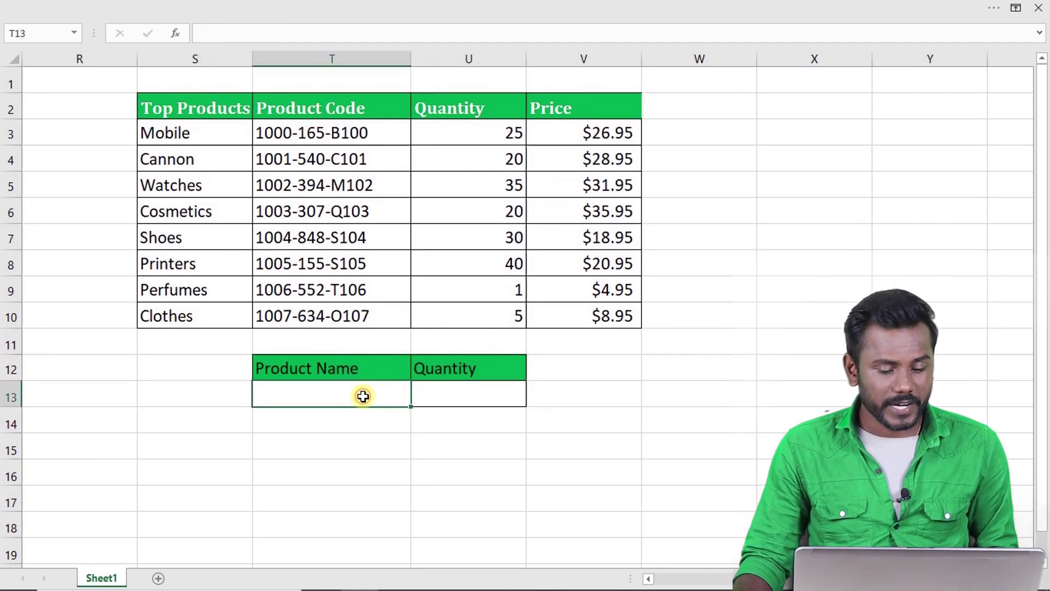
click(448, 393)
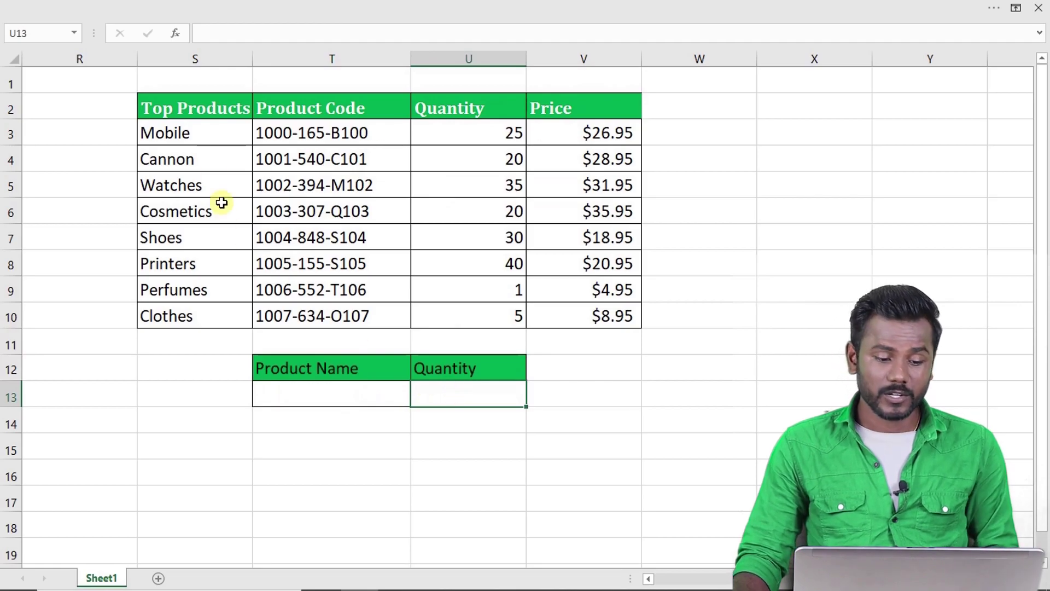
drag(192, 132, 201, 333)
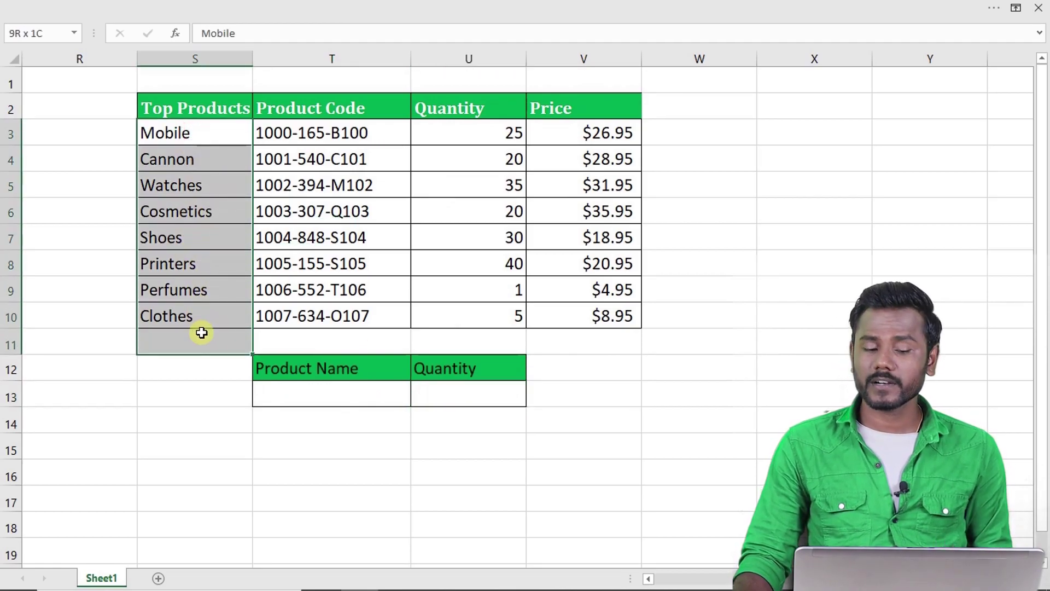
drag(447, 131, 429, 326)
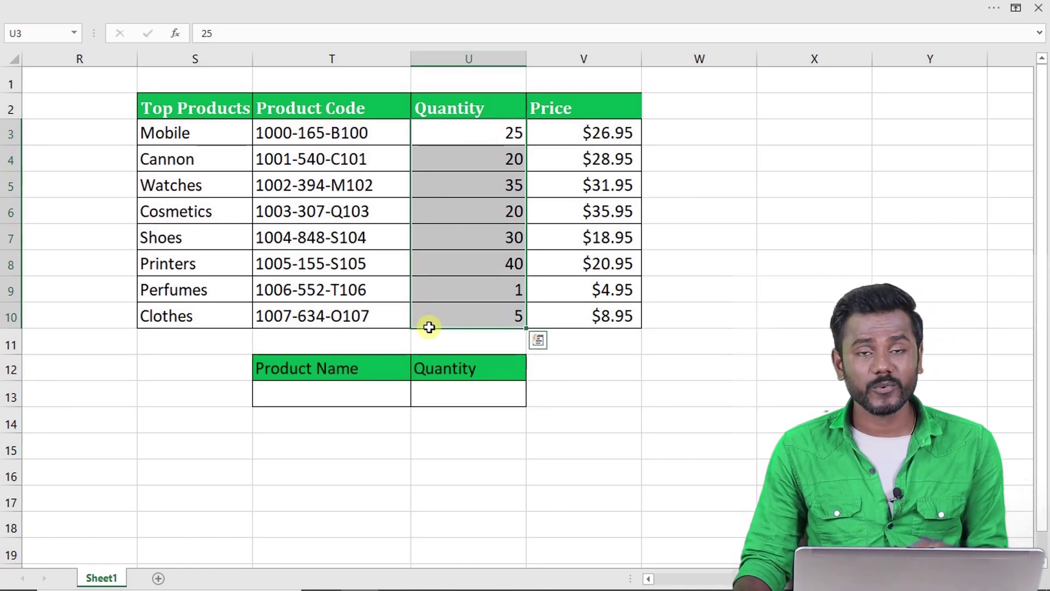
- Copy the product name Cannon from S4 into the Product Name lookup cell T13
click(338, 393)
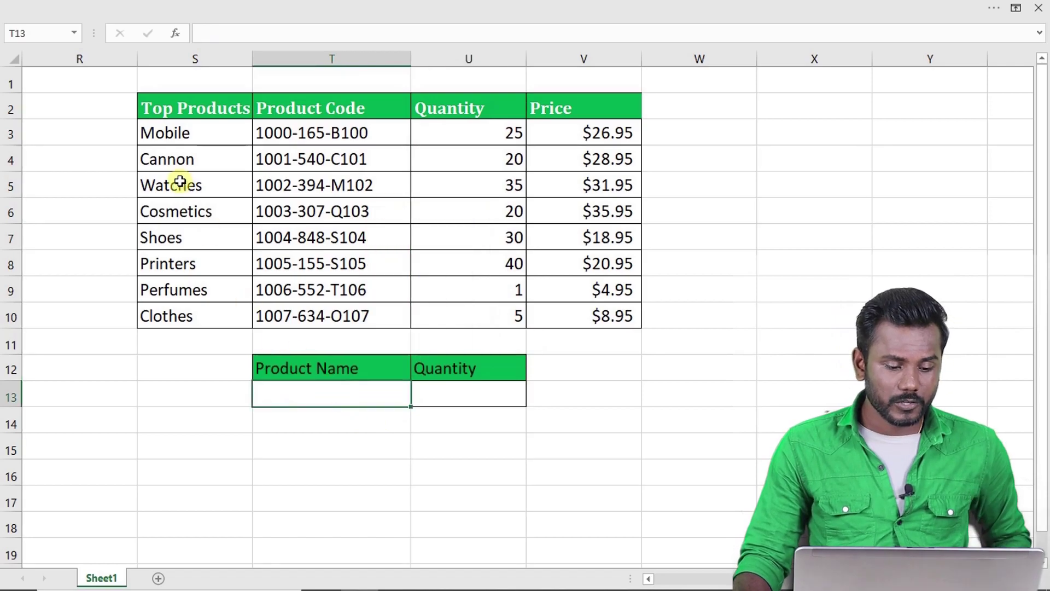
click(170, 163)
key(ctrl+c)
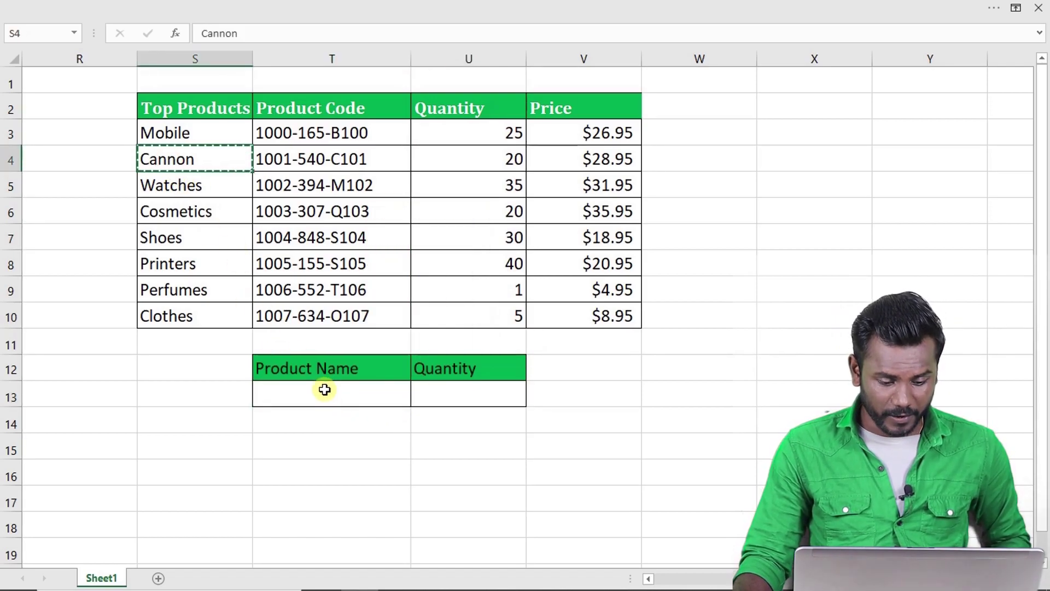
click(323, 389)
key(ctrl+v)
click(390, 464)
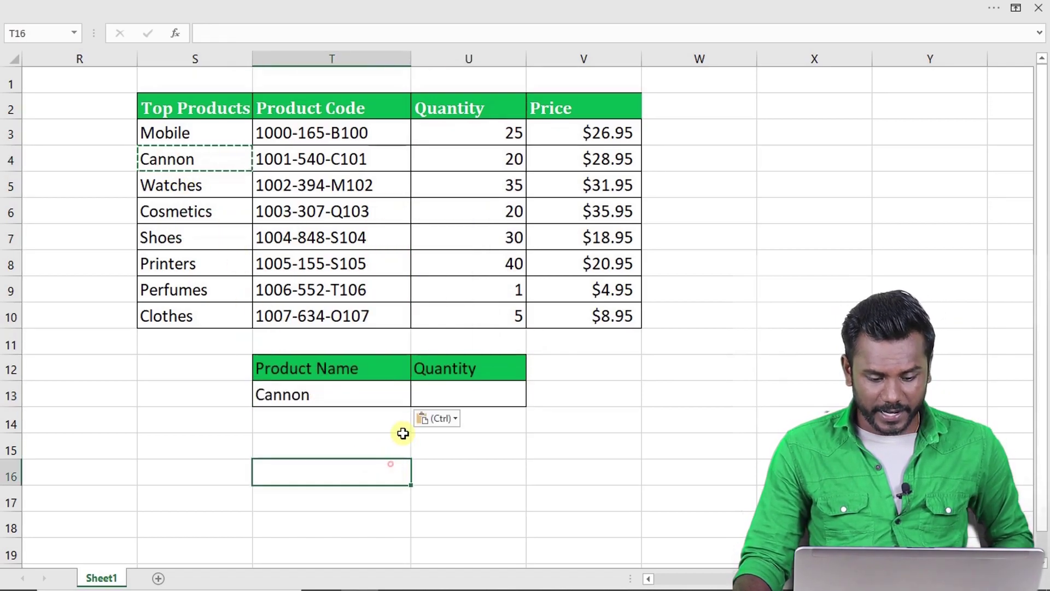
- Begin a VLOOKUP formula in U13 with T13 as the lookup value
click(464, 388)
text(=)
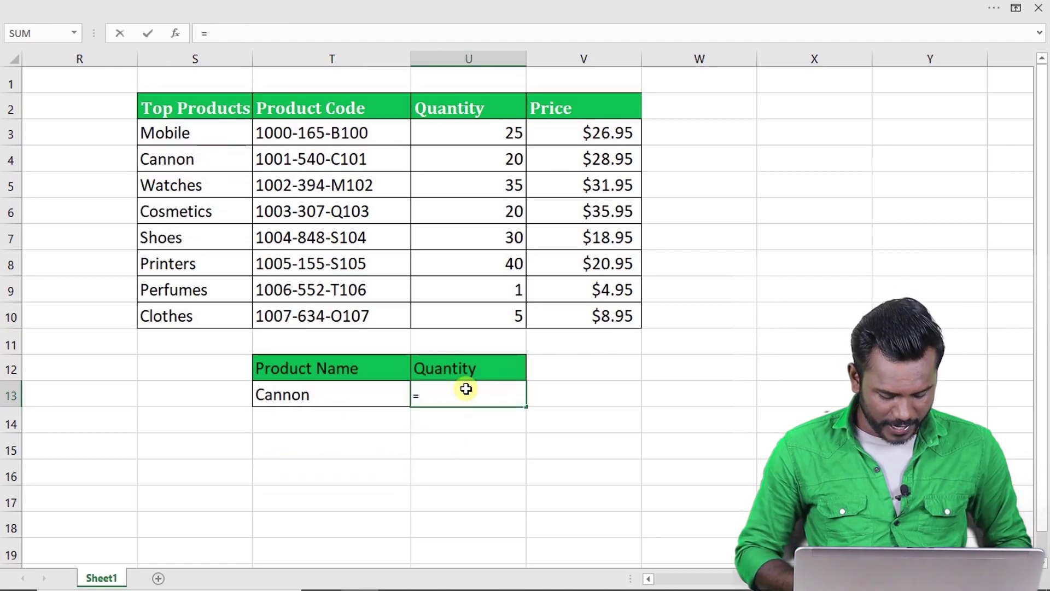
text(vlo)
key(Tab)
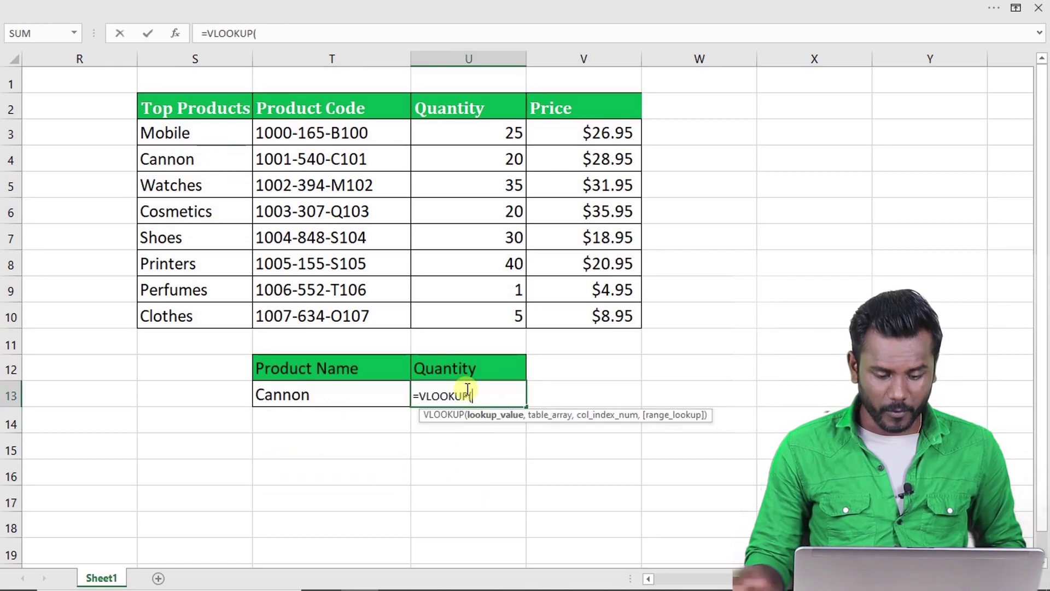
click(298, 397)
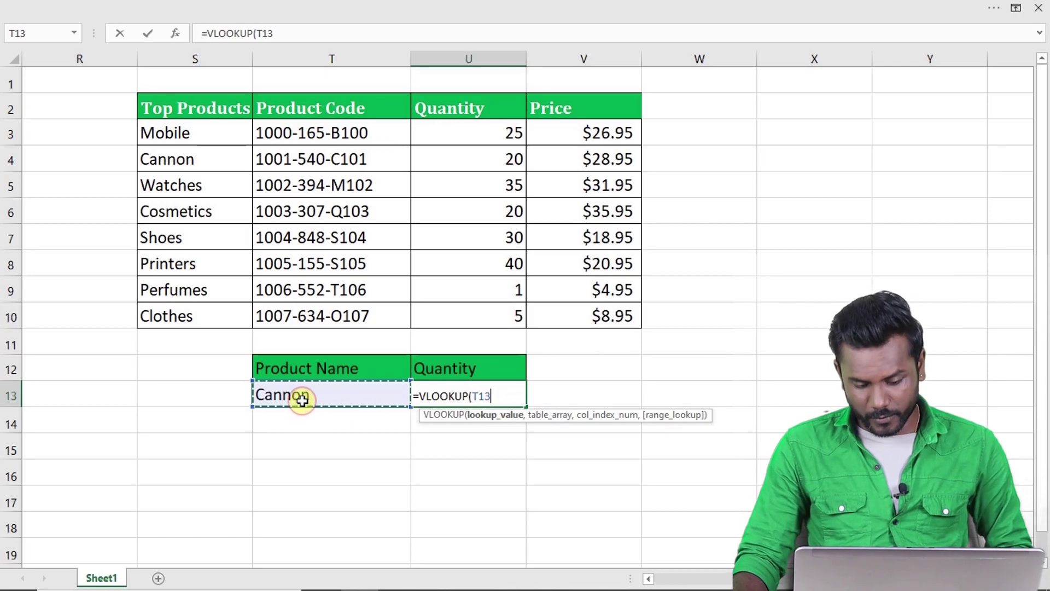
text(,)
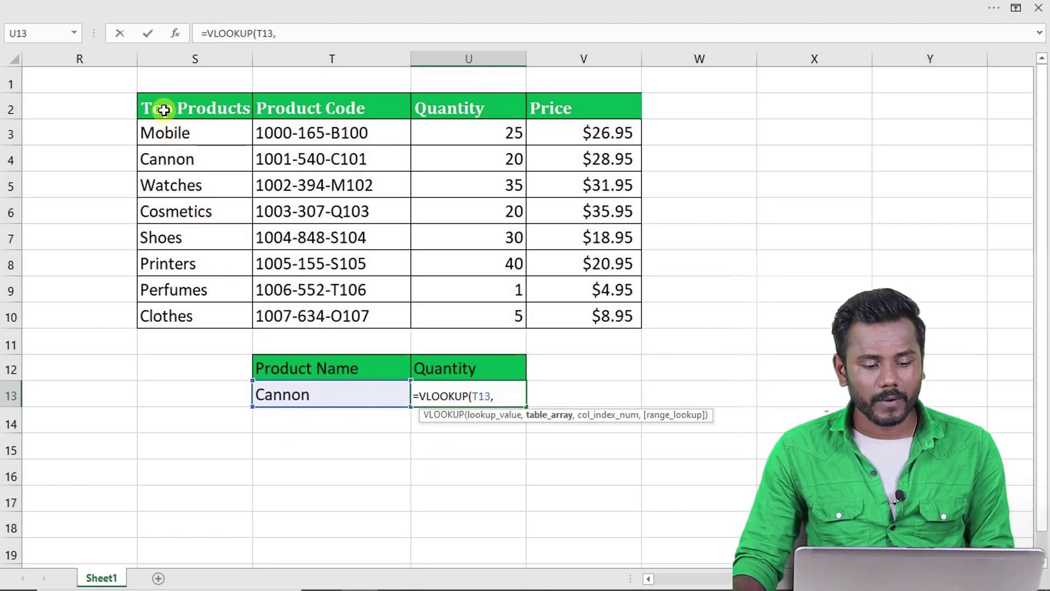
- Complete the U13 VLOOKUP formula with S2:V10 as the table array, column index number 3 and 0 for an exact match, and check it against U4
drag(163, 108, 593, 314)
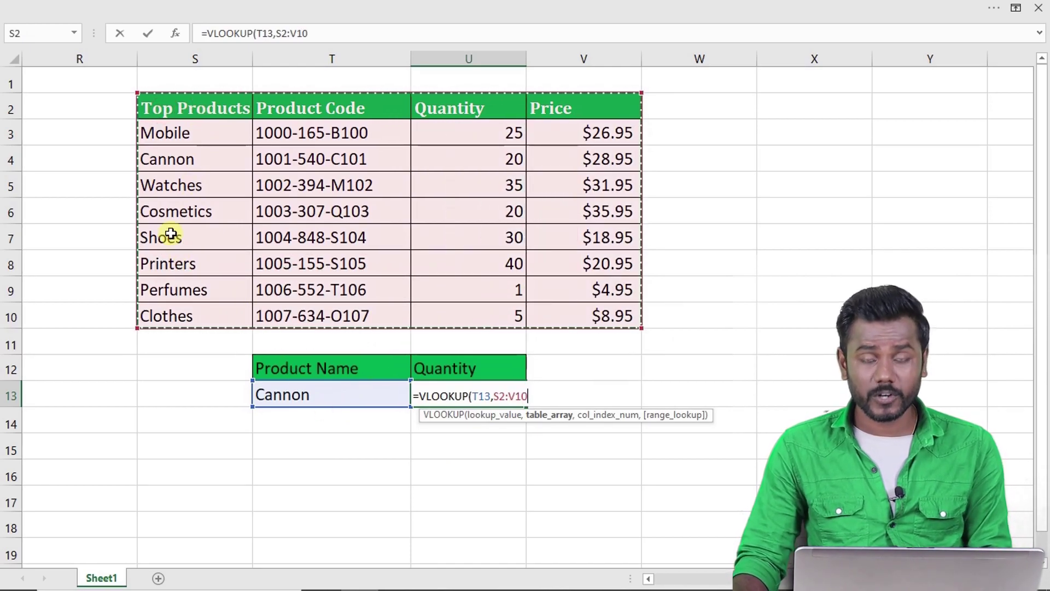
text(,)
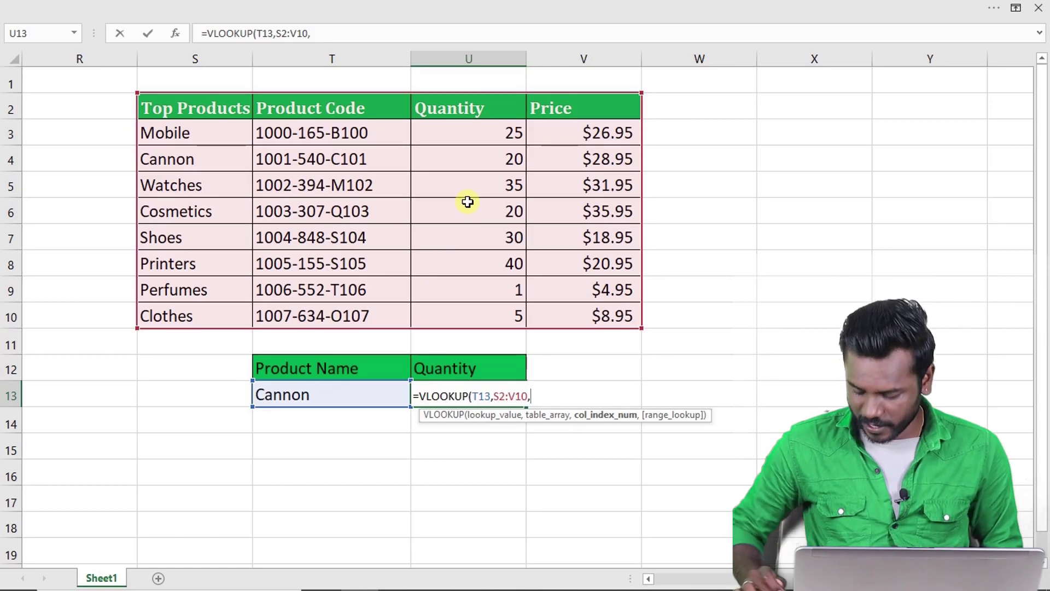
text(3,)
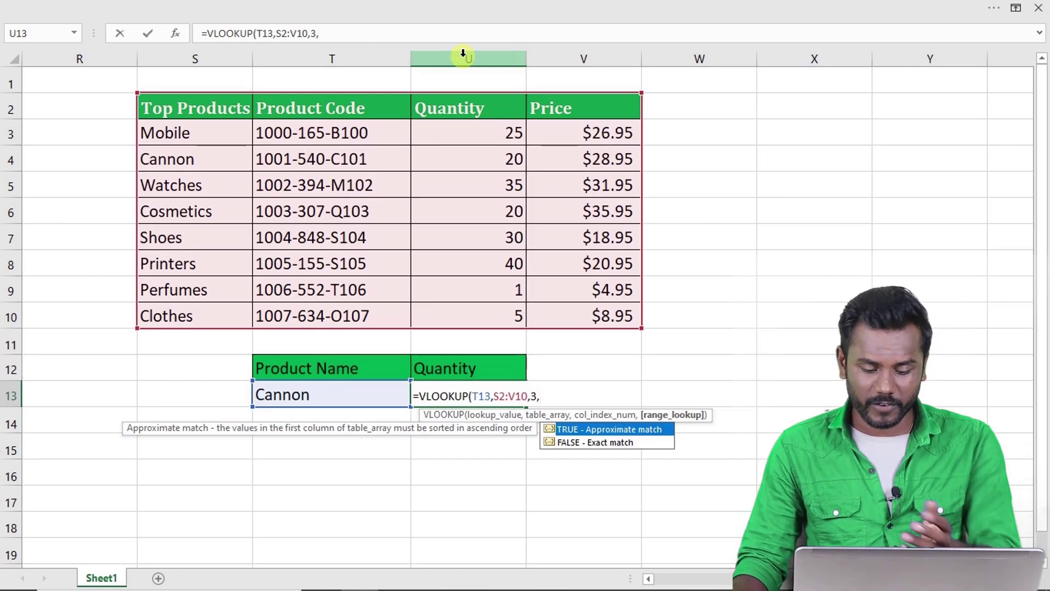
text(,)
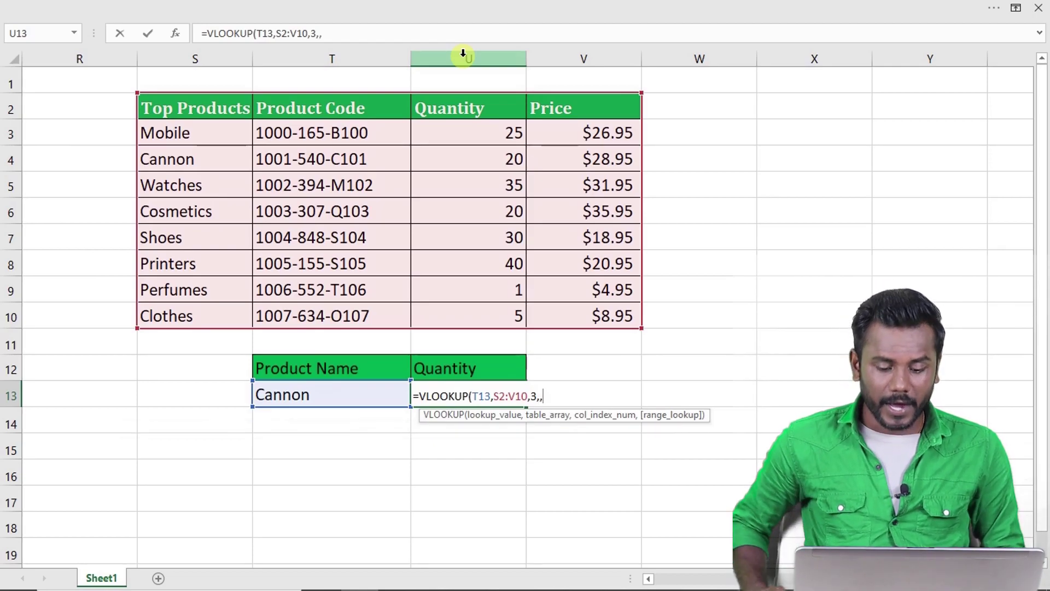
key(BackSpace)
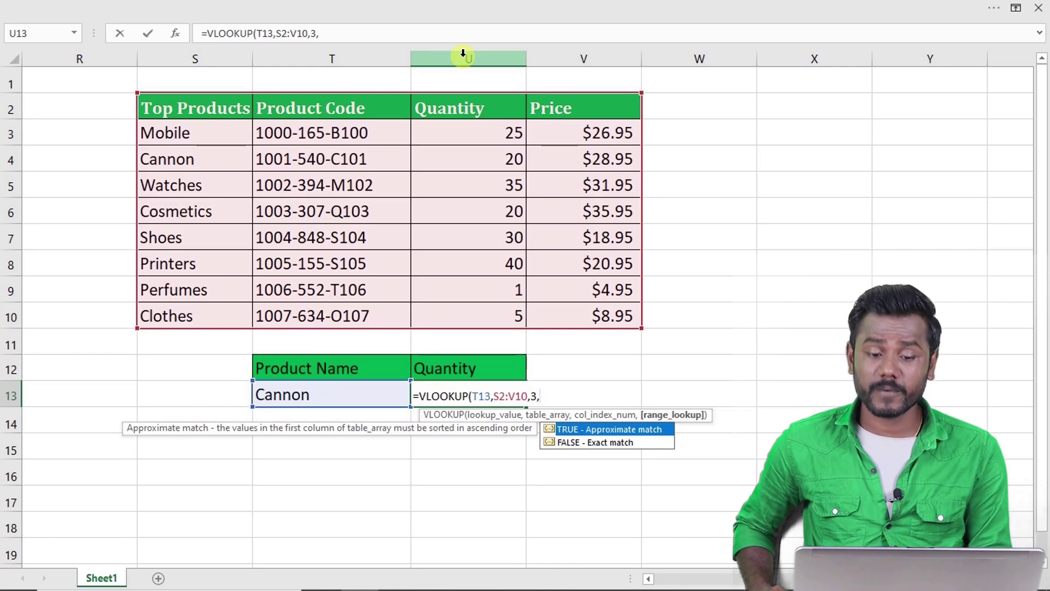
text(0))
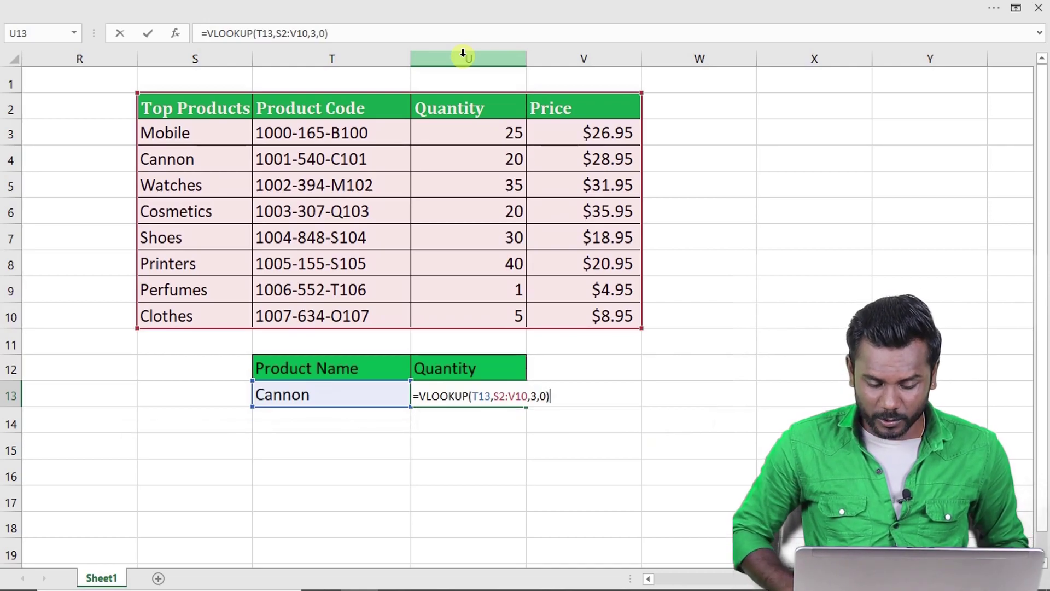
key(Tab)
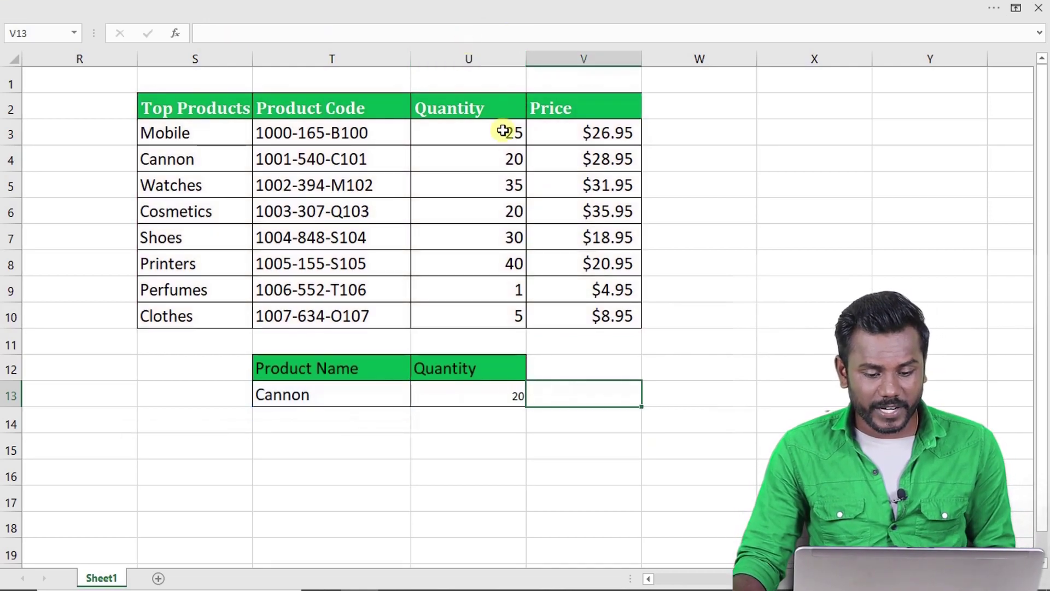
click(481, 157)
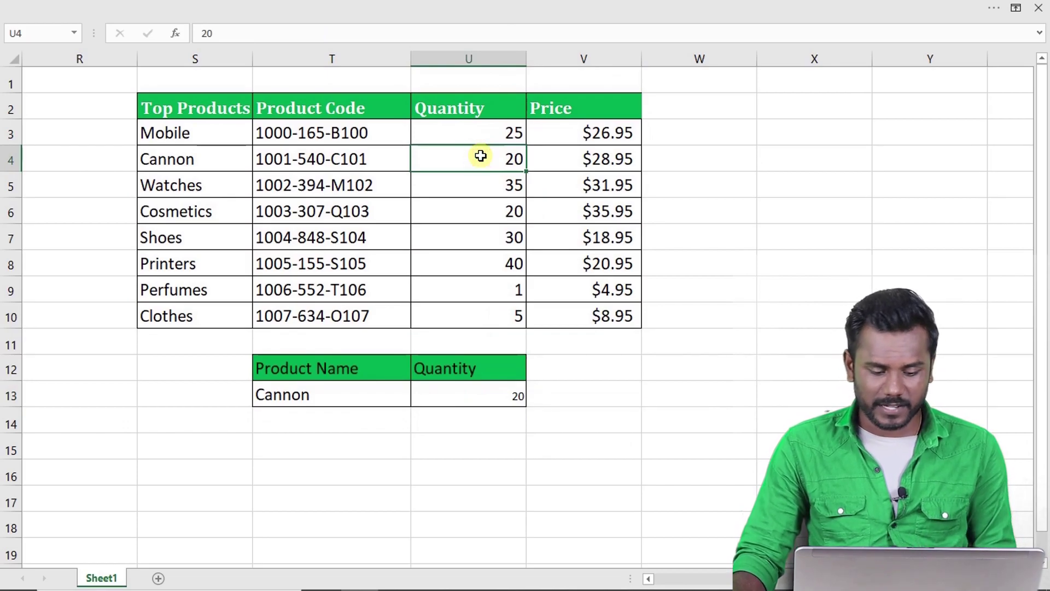